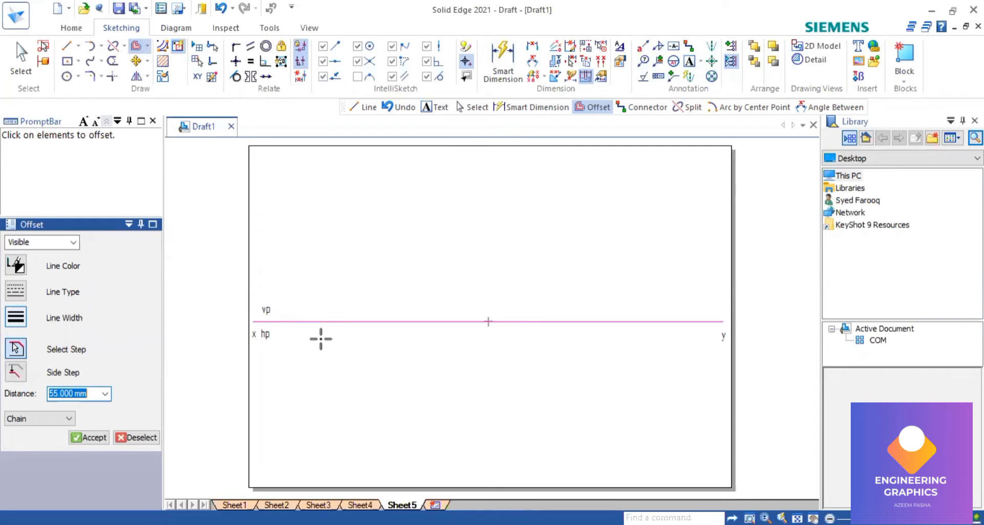
# Offset the xy reference line 15 mm downward, onto the HP side.
pyautogui.write('15')
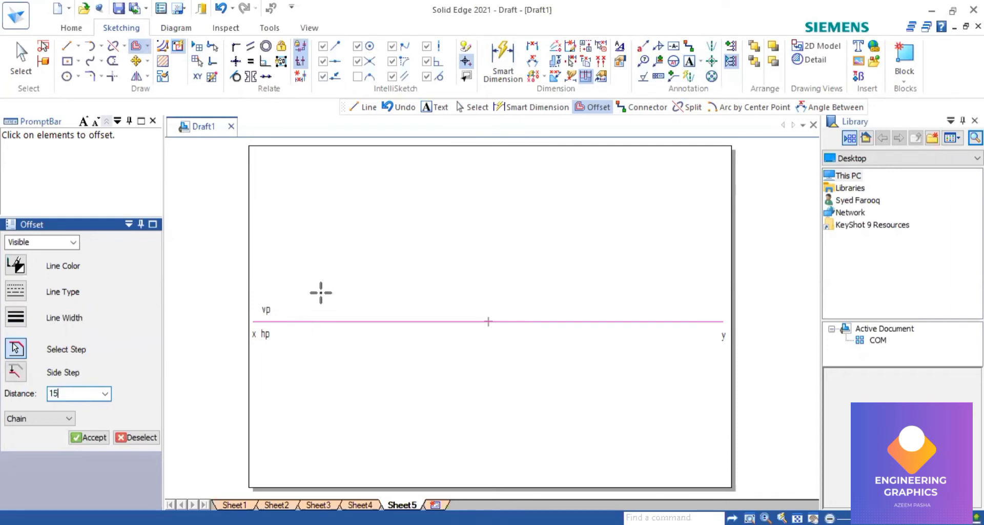
pyautogui.press('Return')
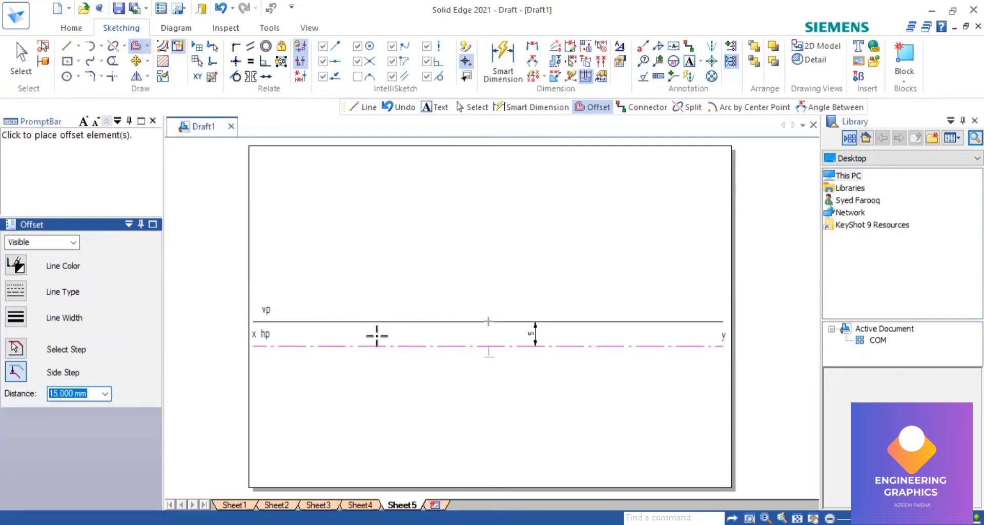
pyautogui.click(472, 377)
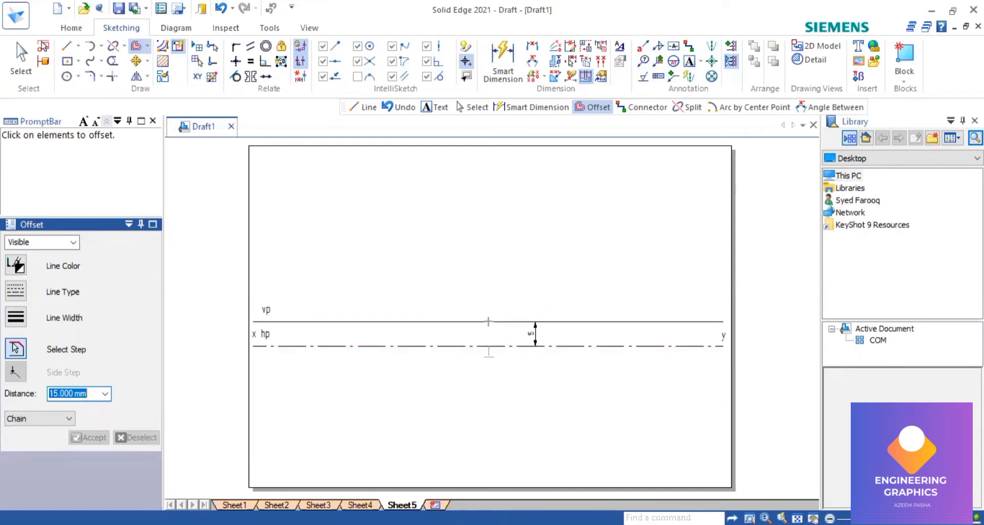
# Check Problem 8 in the PDF, return to the draft and offset the xy line 15 mm upward, onto the VP side.
pyautogui.hotkey('alt', 'Tab')
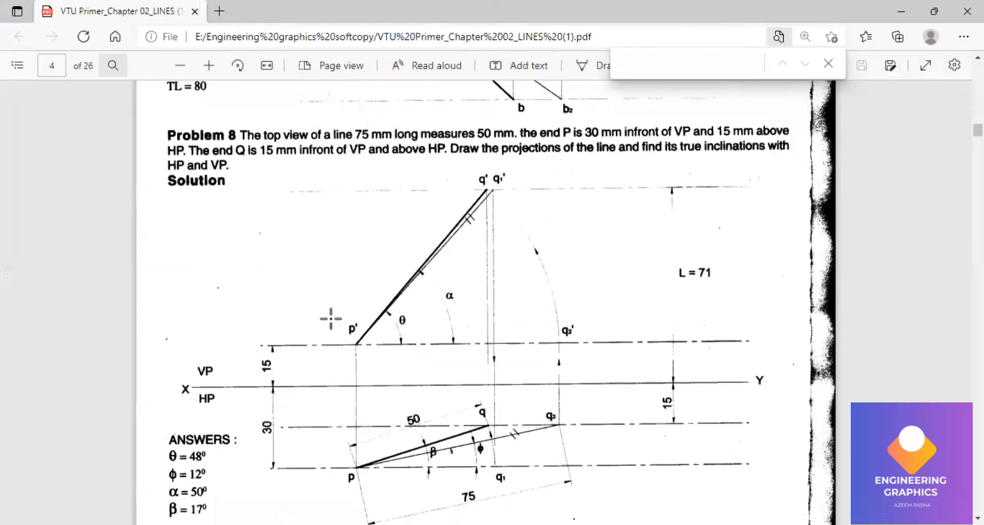
pyautogui.hotkey('alt', 'Tab')
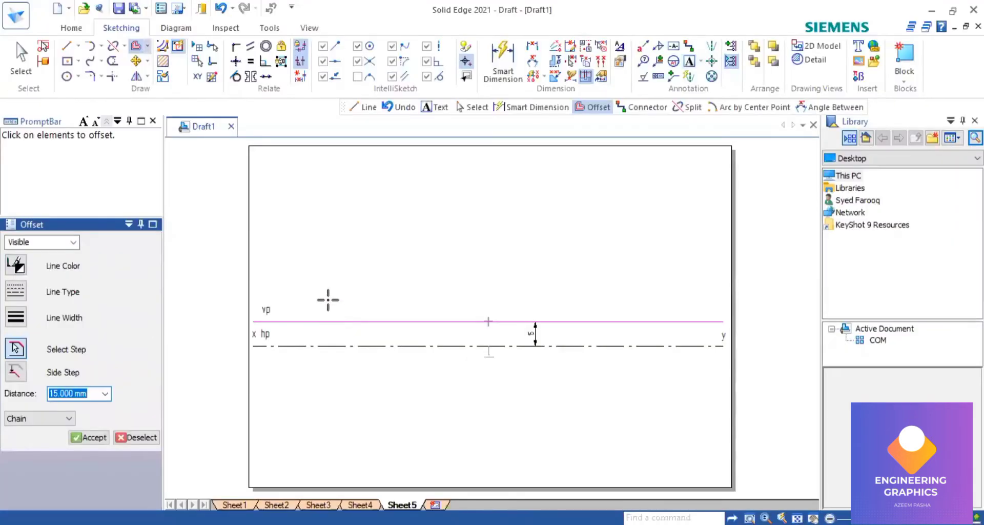
pyautogui.rightClick(330, 269)
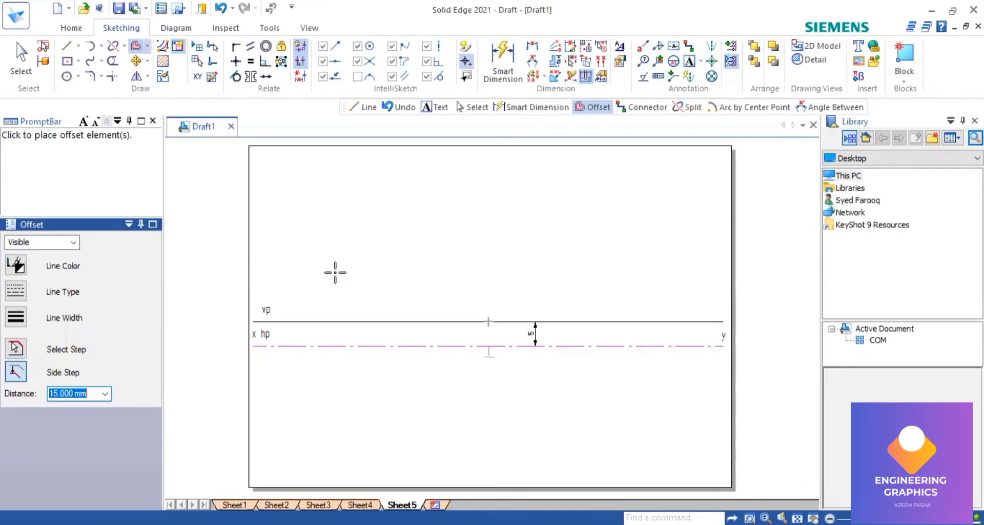
pyautogui.click(339, 257)
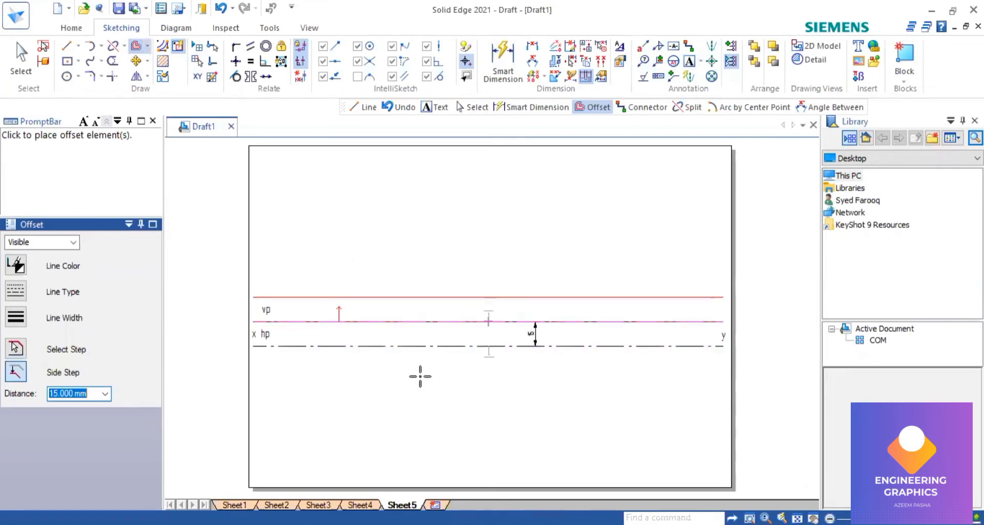
pyautogui.rightClick(179, 244)
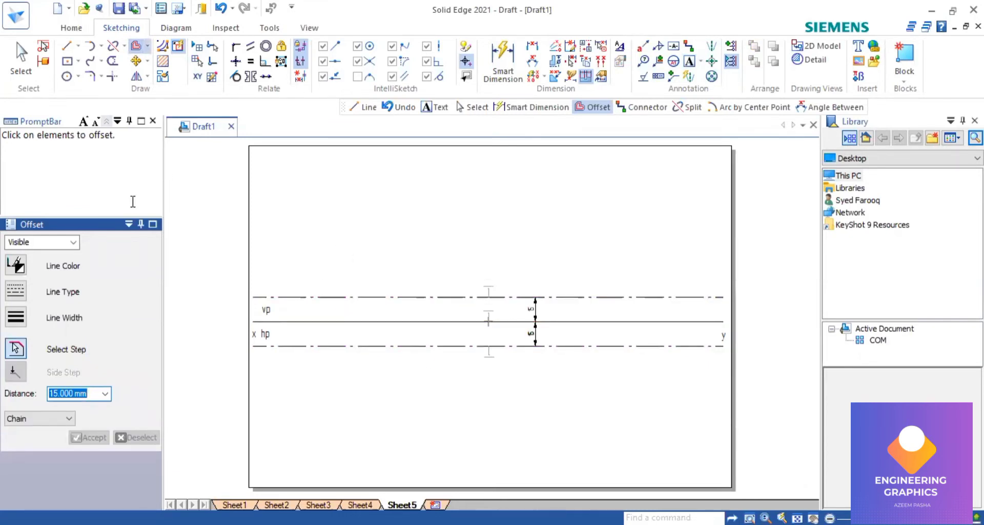
# Try to offset the xy line 30 mm downward, then undo the offset.
pyautogui.click(353, 322)
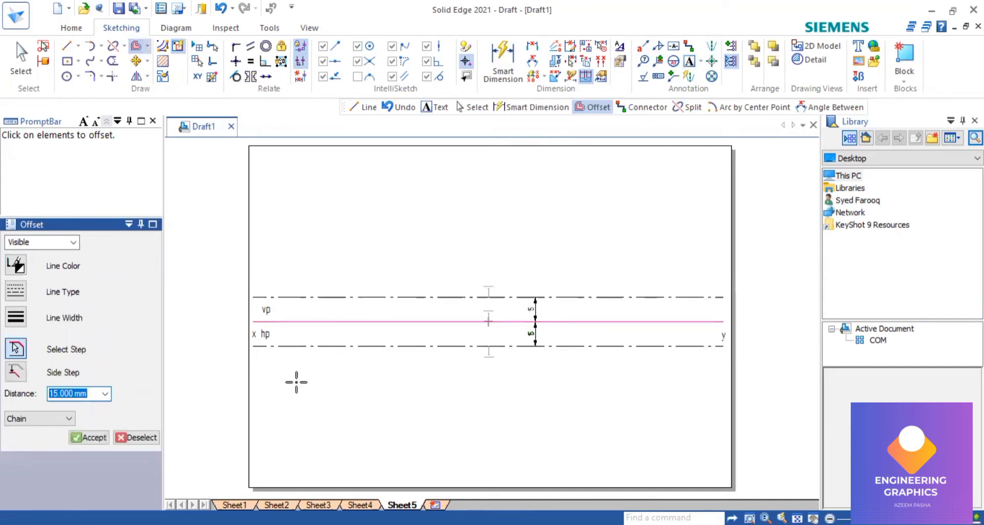
pyautogui.write('30')
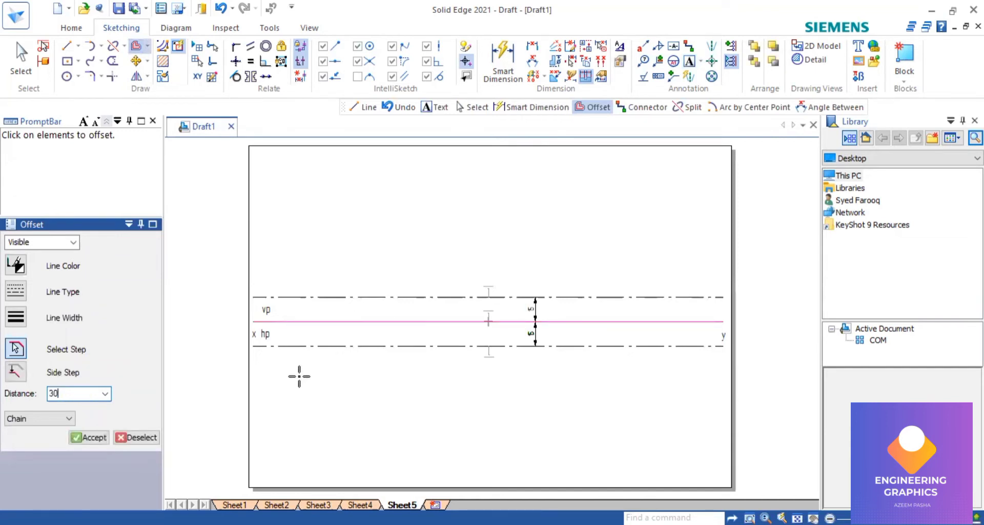
pyautogui.rightClick(336, 378)
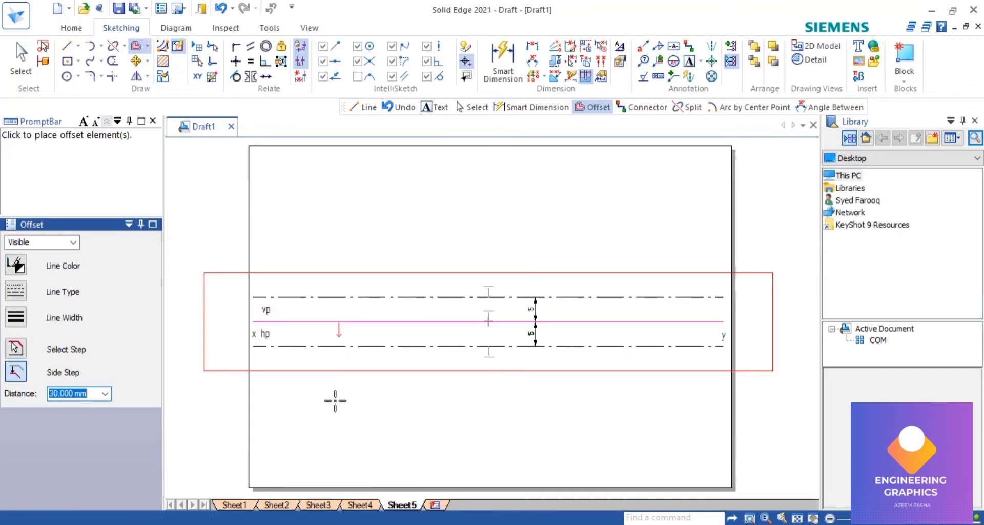
pyautogui.click(354, 380)
pyautogui.rightClick(467, 269)
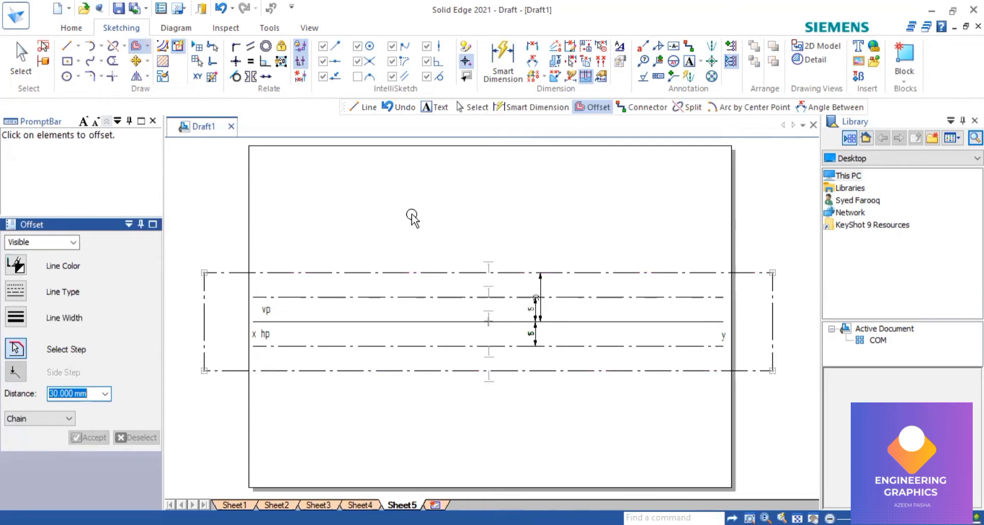
pyautogui.hotkey('ctrl', 'z')
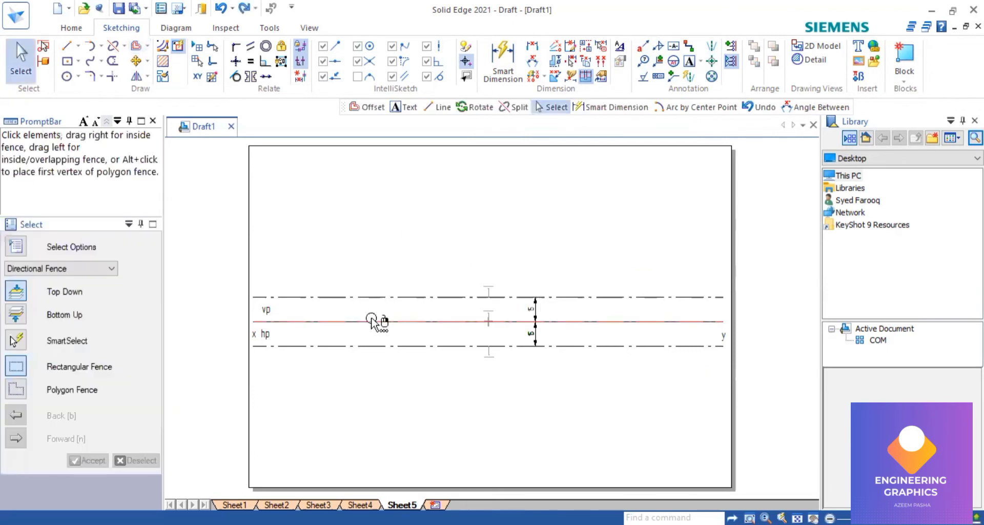
# Offset the xy line again by 30 mm, placing the result toward the HP side.
pyautogui.click(136, 49)
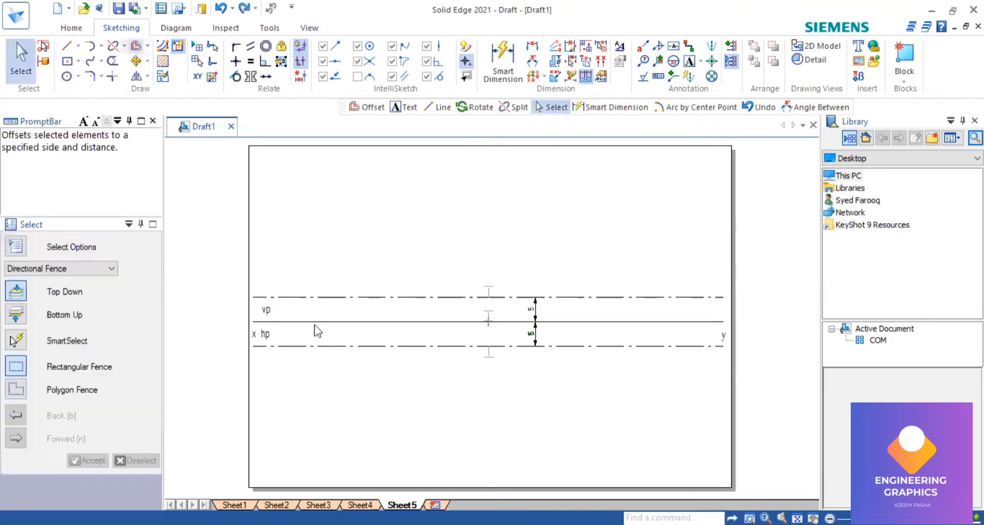
pyautogui.click(318, 321)
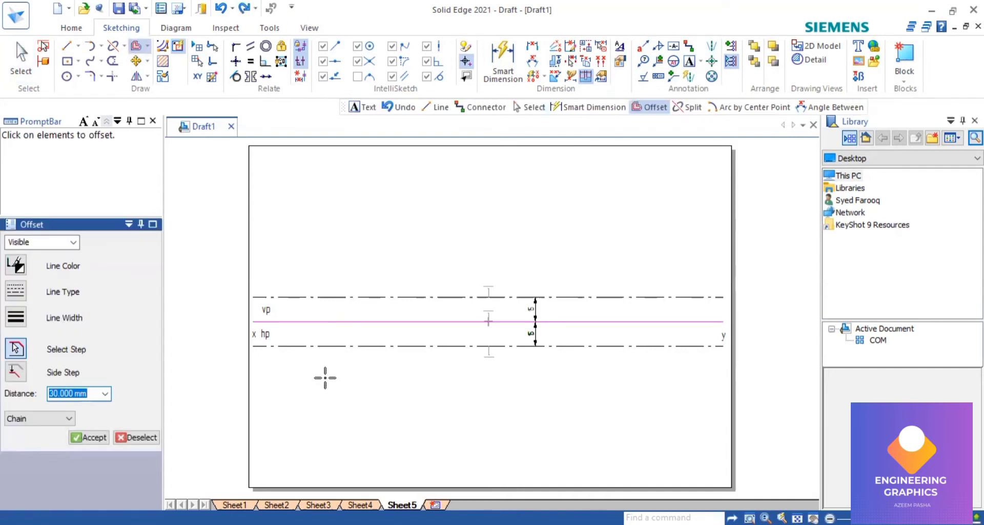
pyautogui.rightClick(325, 377)
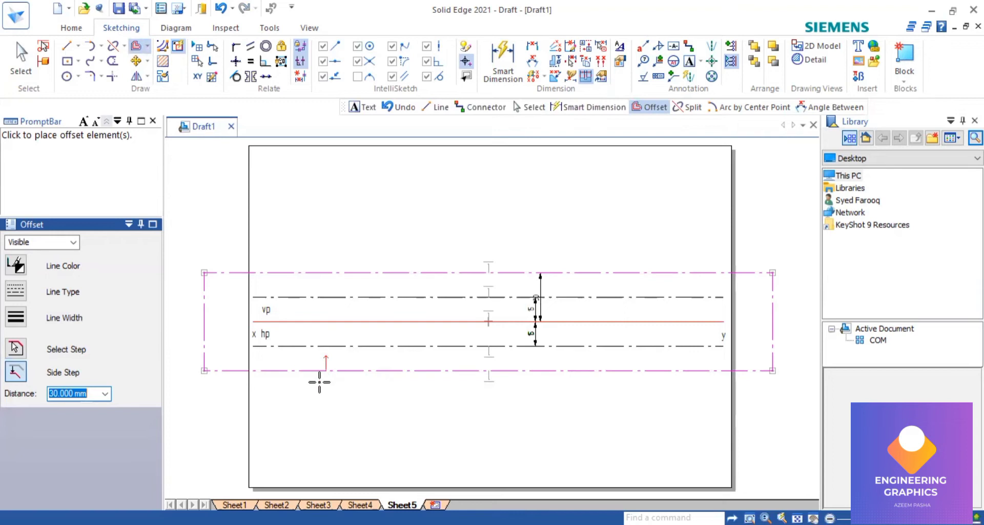
pyautogui.click(336, 382)
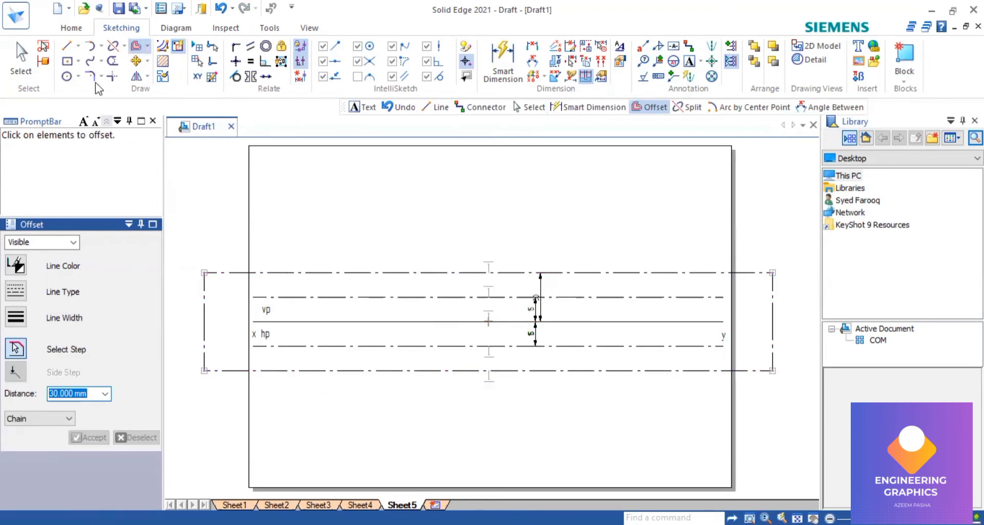
# Delete all four lines of the 30 mm offset rectangle around the xy line.
pyautogui.press('Escape')
pyautogui.click(319, 275)
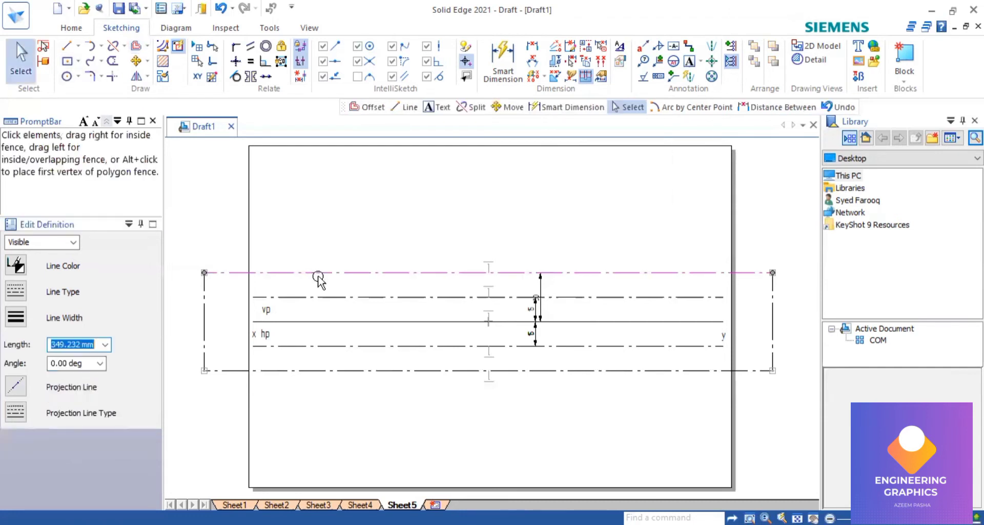
pyautogui.press('Escape')
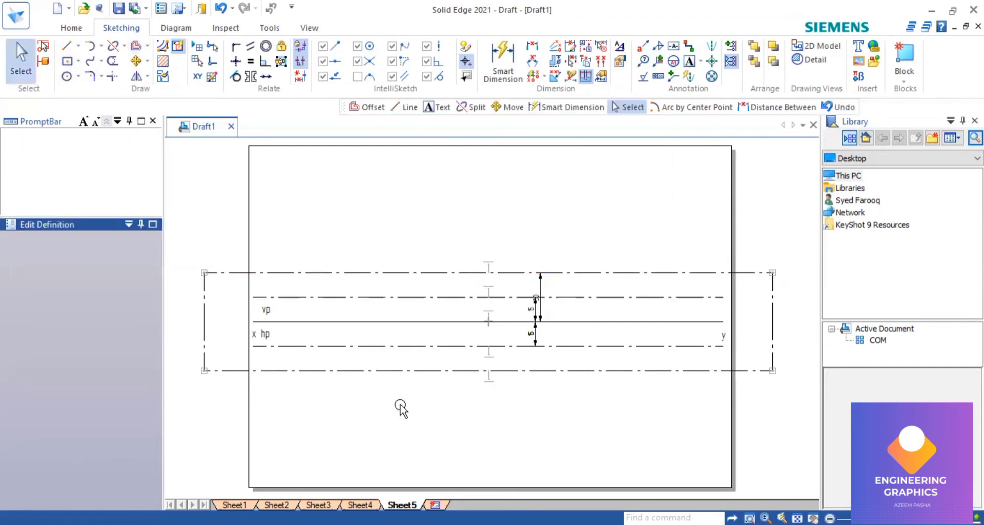
pyautogui.press('Delete')
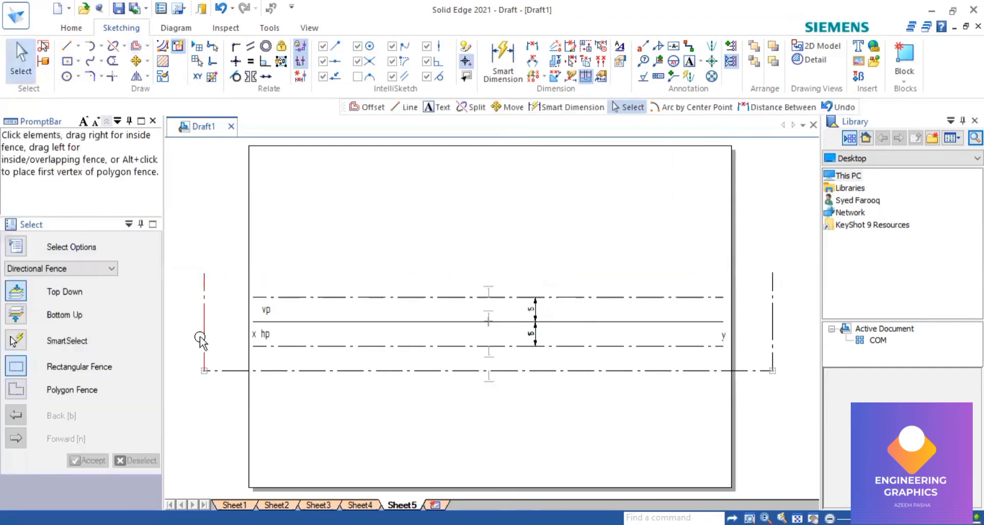
pyautogui.click(200, 337)
pyautogui.press('Delete')
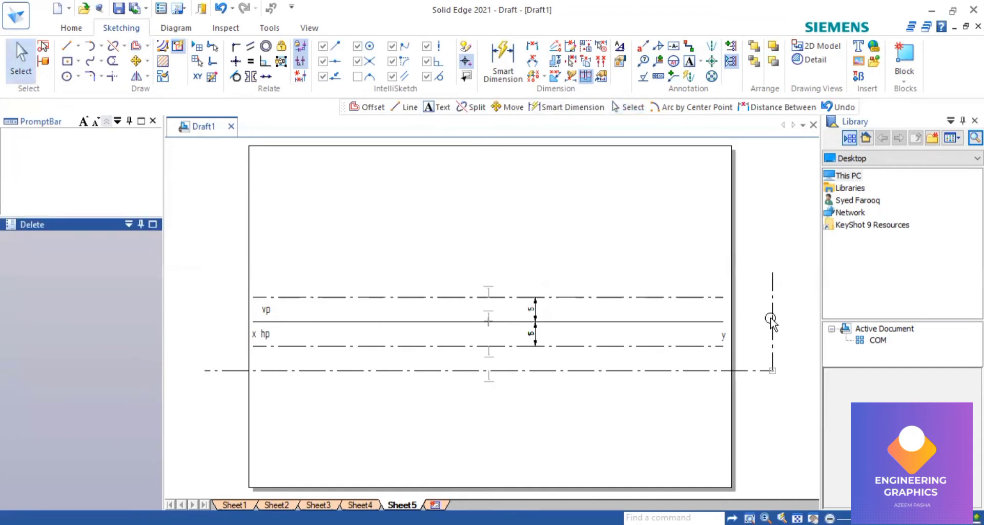
pyautogui.click(772, 320)
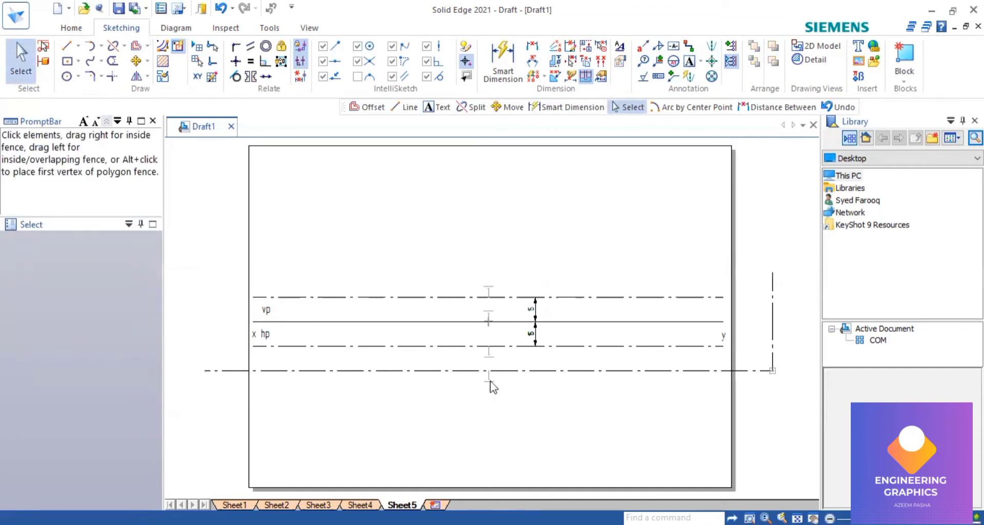
pyautogui.press('Delete')
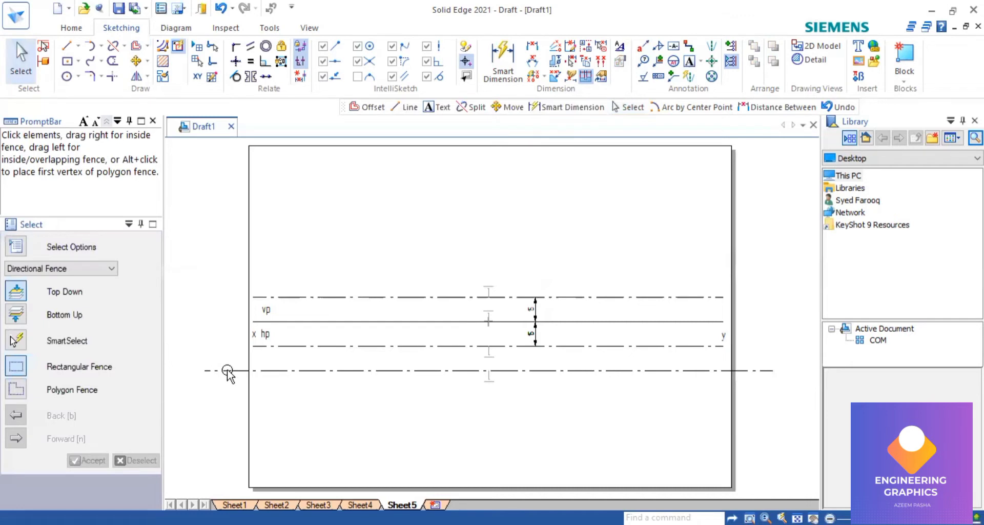
pyautogui.click(226, 371)
pyautogui.click(242, 379)
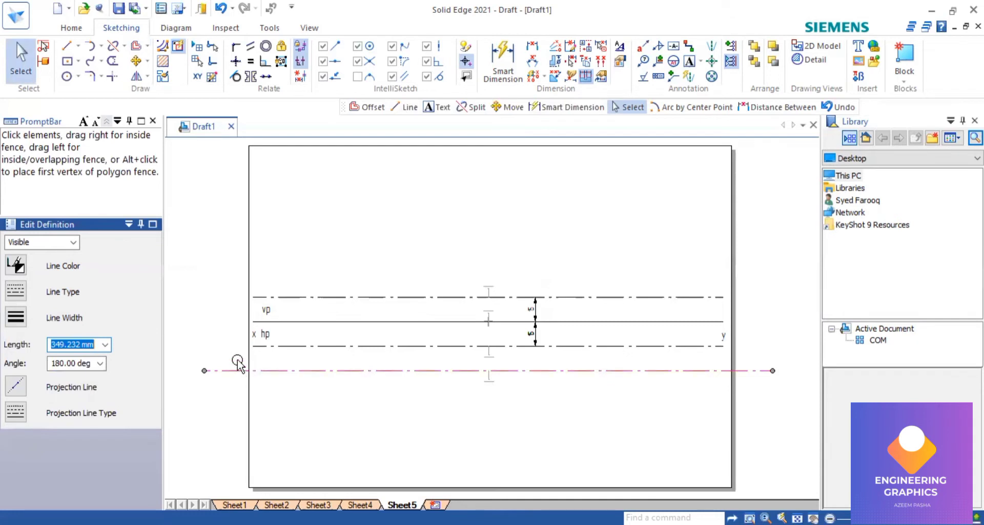
pyautogui.press('Delete')
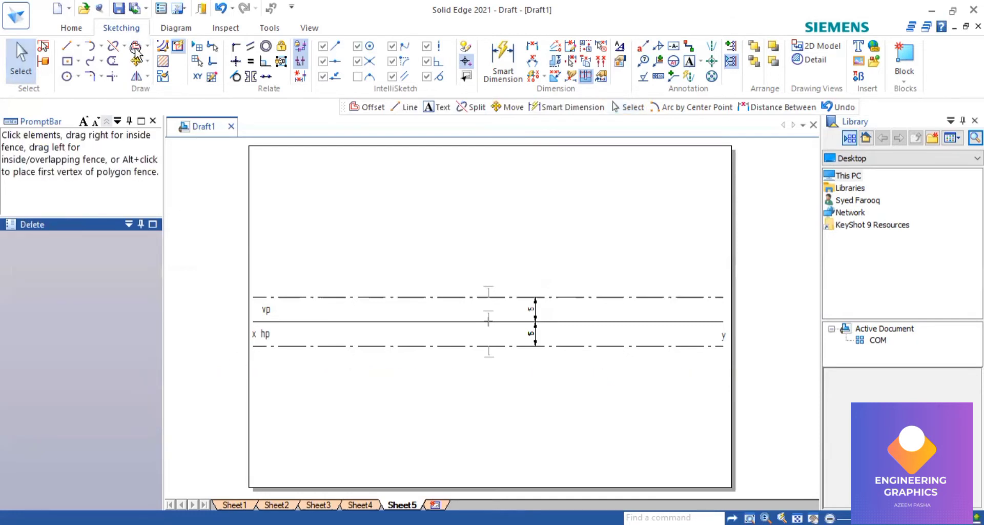
# Offset the xy line by 30 mm once more, placing the result below the line on the HP side.
pyautogui.click(136, 48)
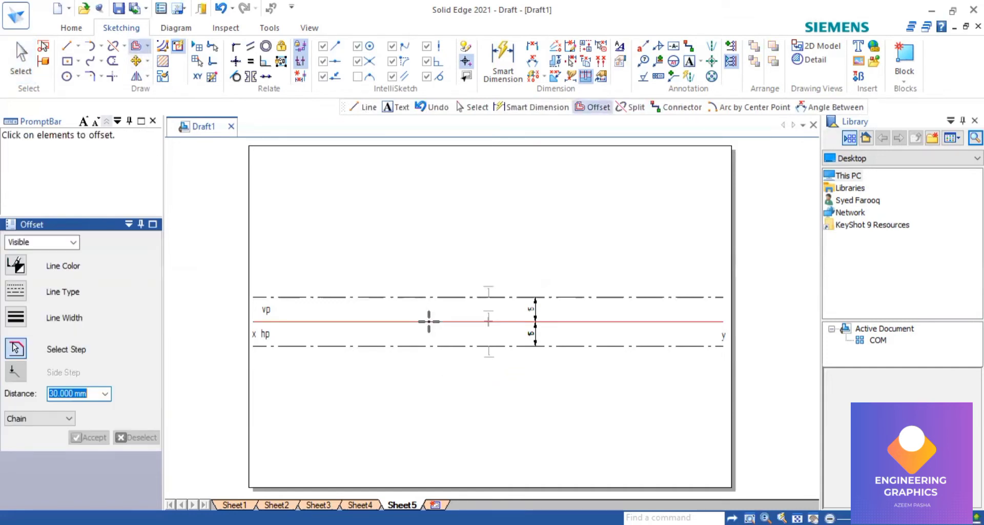
pyautogui.click(429, 321)
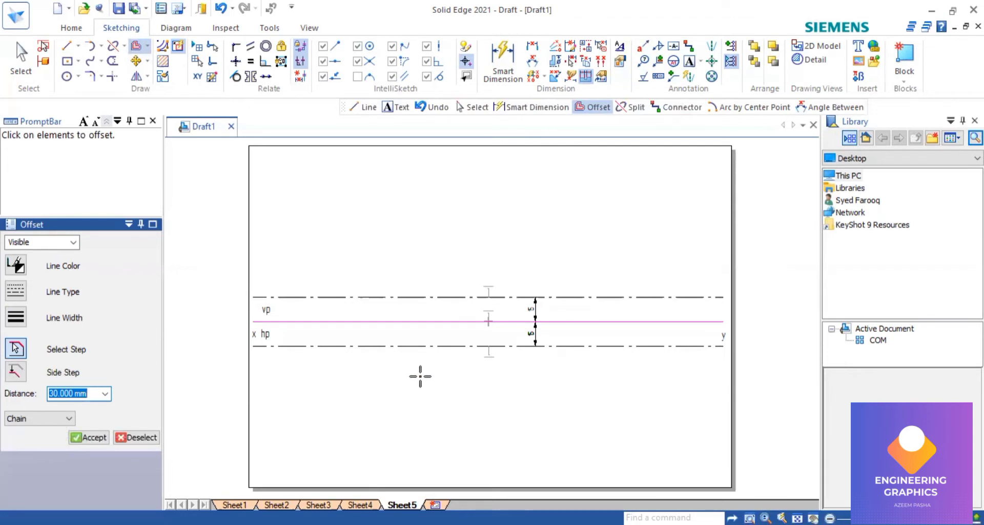
pyautogui.rightClick(412, 368)
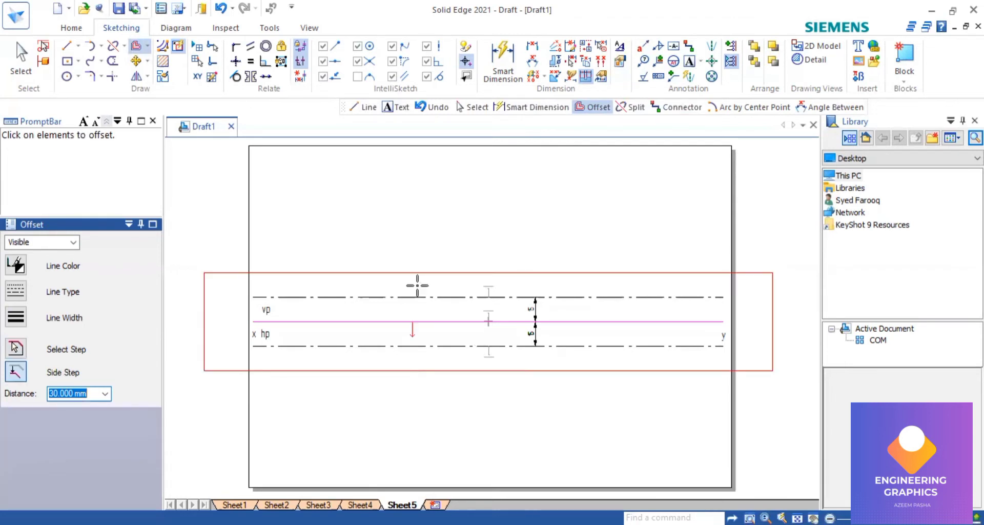
pyautogui.rightClick(384, 306)
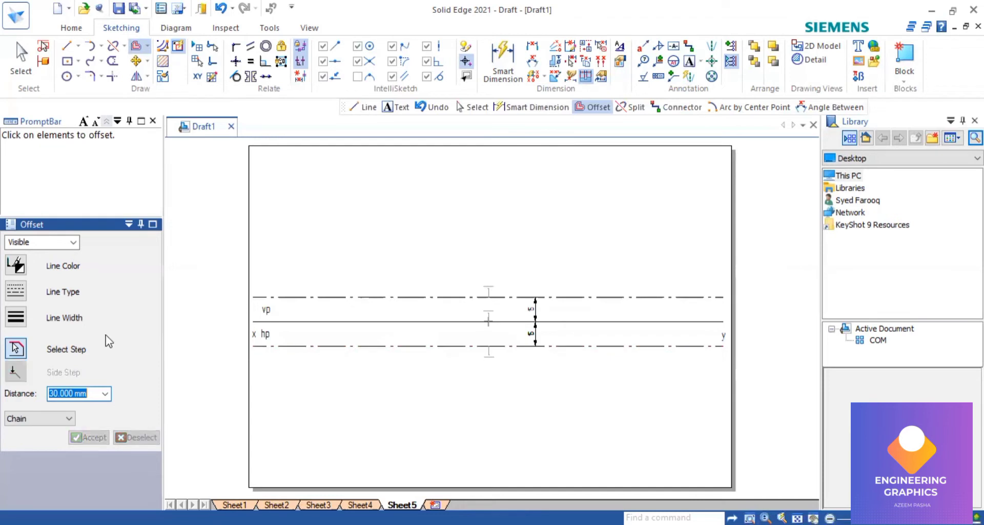
pyautogui.click(372, 321)
pyautogui.rightClick(371, 379)
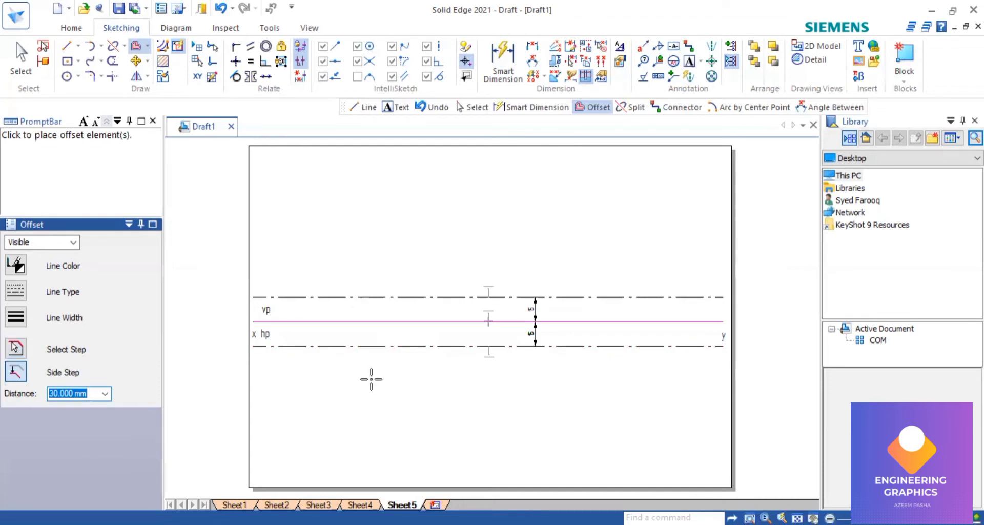
pyautogui.click(372, 379)
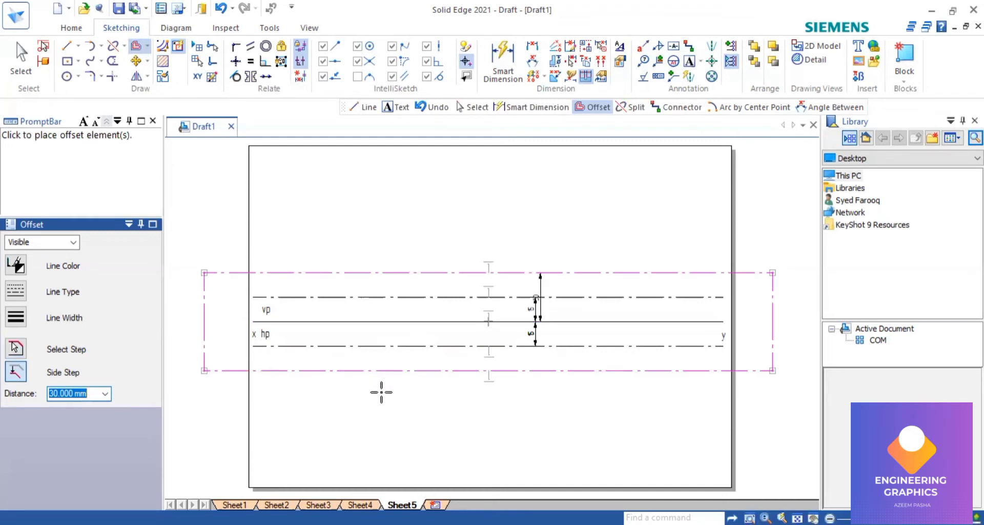
pyautogui.click(377, 390)
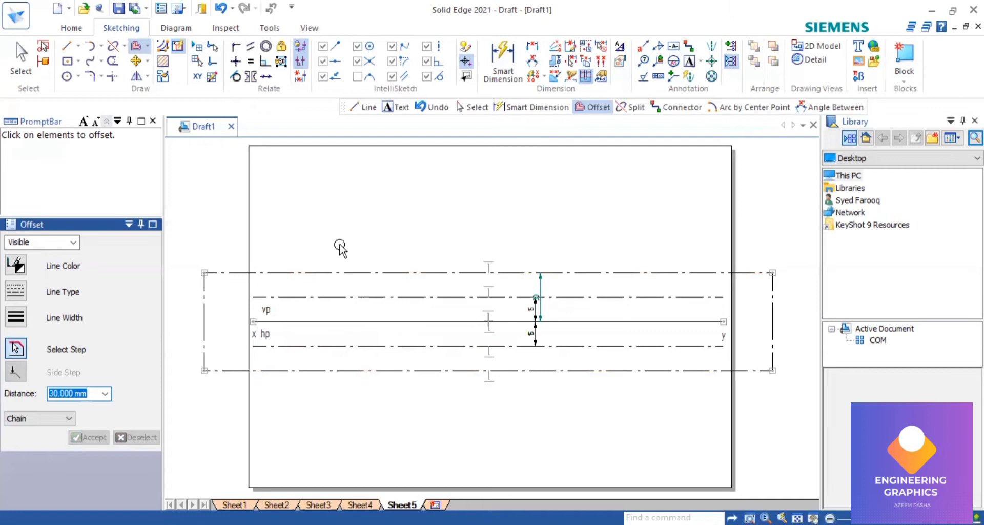
# Delete the upper line and both vertical side lines of the 30 mm offset rectangle.
pyautogui.press('Escape')
pyautogui.click(339, 272)
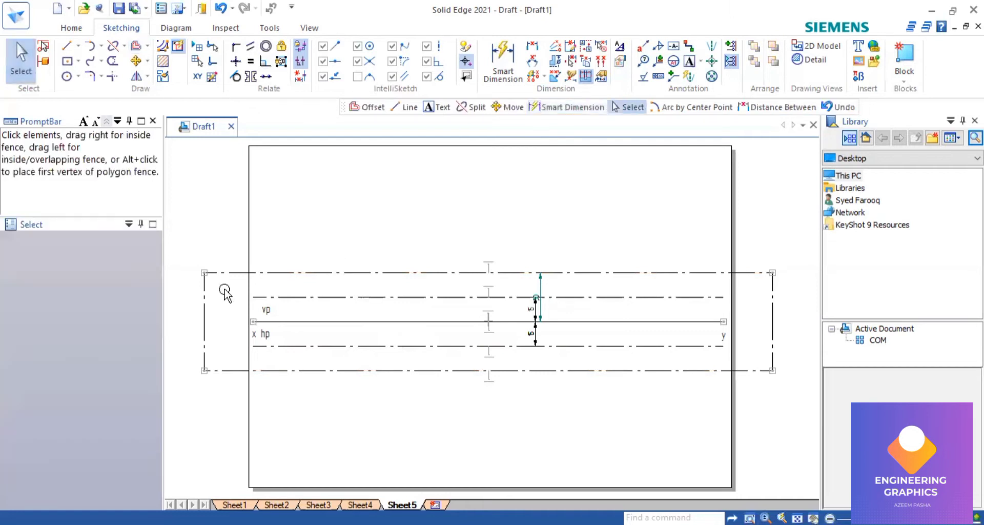
pyautogui.keyDown('ctrl'); pyautogui.click(203, 314); pyautogui.keyUp('ctrl')
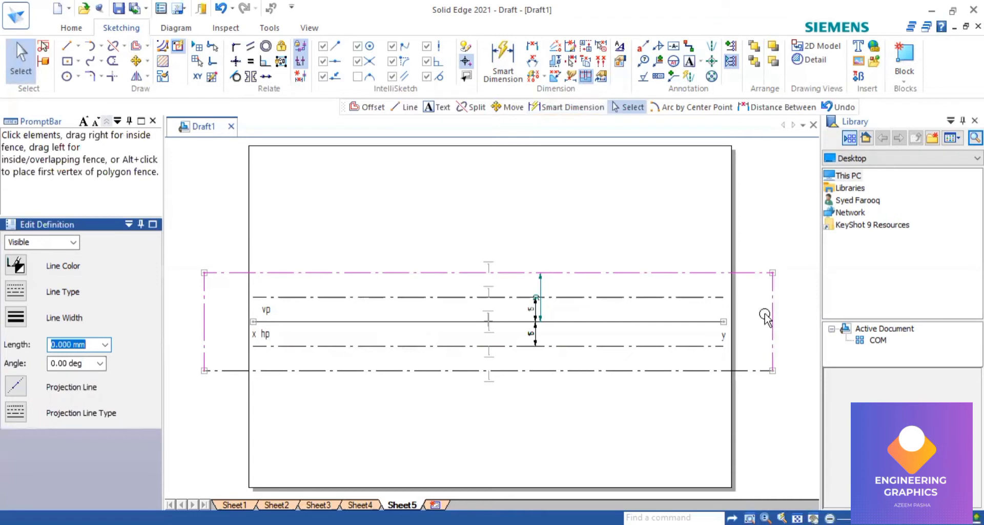
pyautogui.press('Delete')
pyautogui.press('Escape')
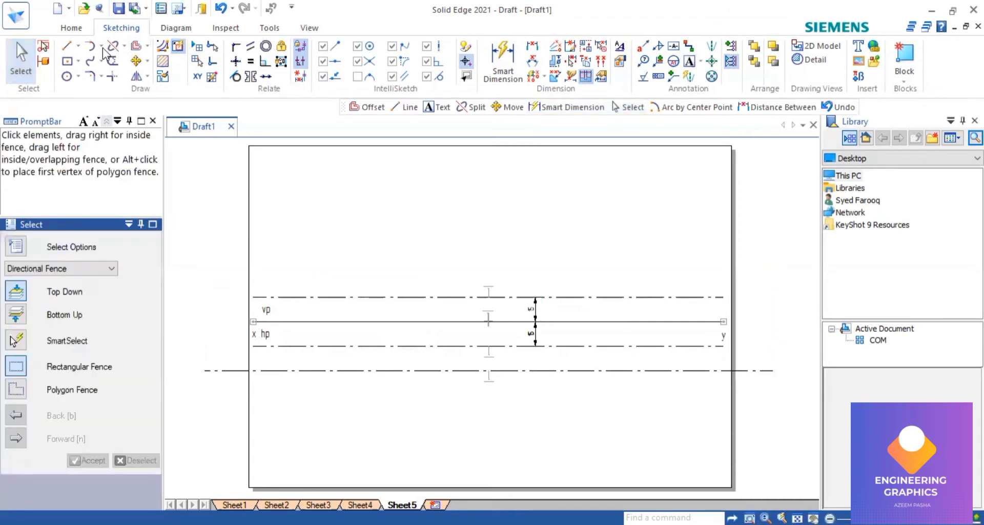
# Draw short vertical lines at the sheet's two side edges, each crossing the lowest offset line as trimming boundaries.
pyautogui.click(112, 61)
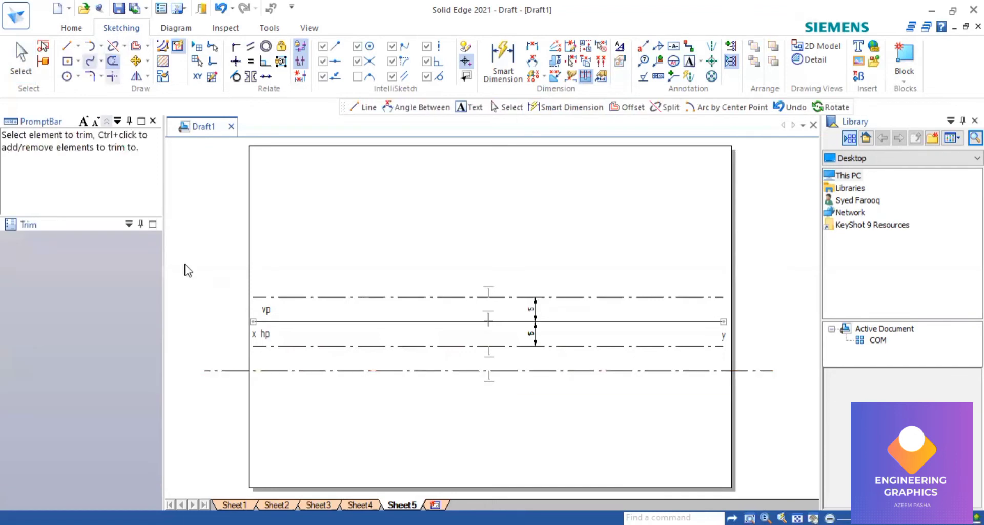
pyautogui.press('a')
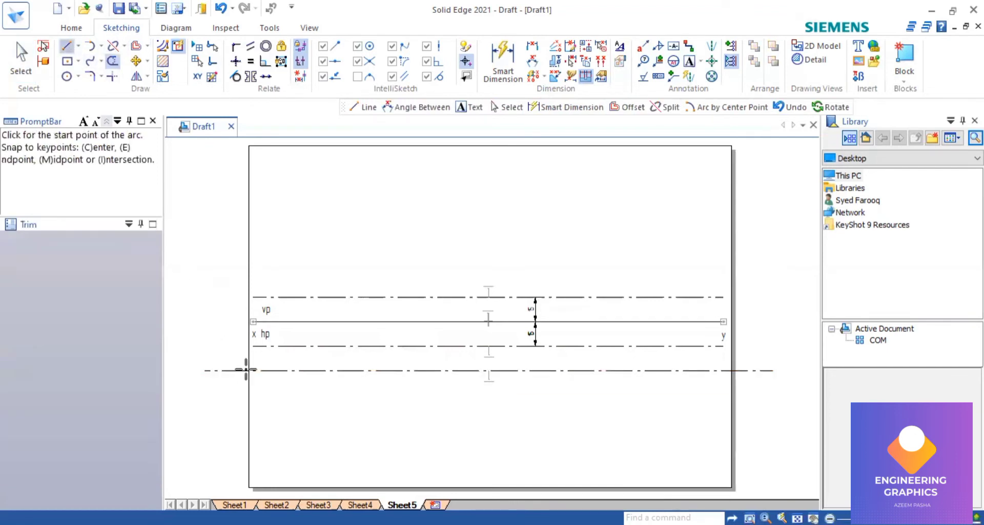
pyautogui.press('l')
pyautogui.click(247, 351)
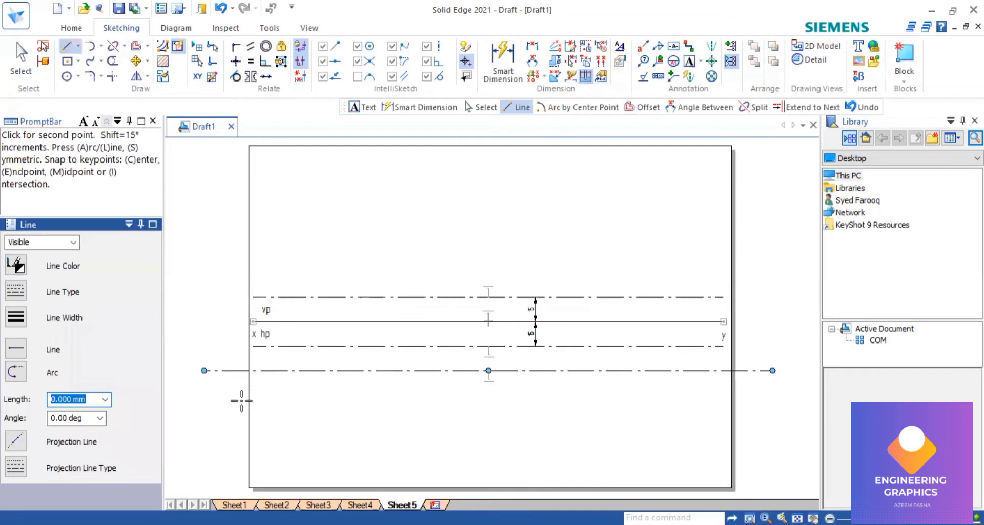
pyautogui.click(246, 400)
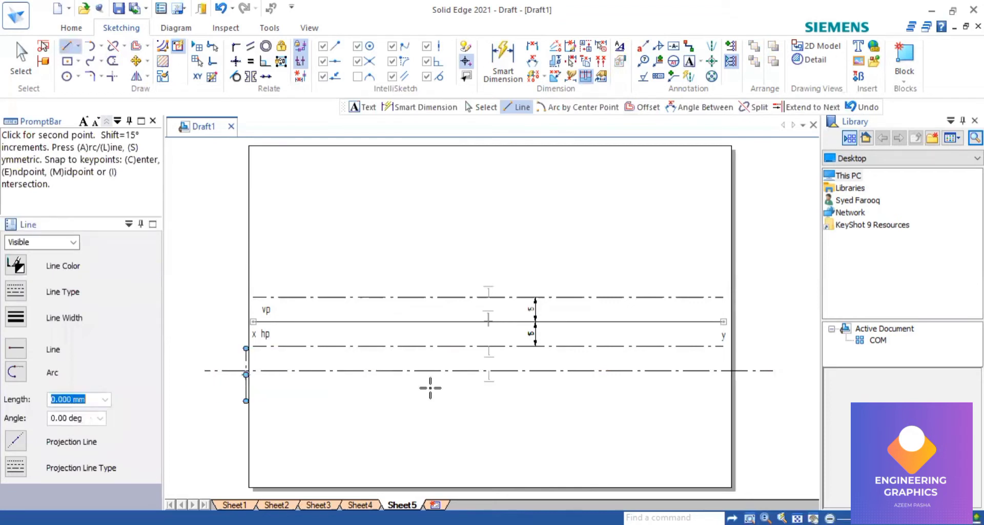
pyautogui.rightClick(732, 352)
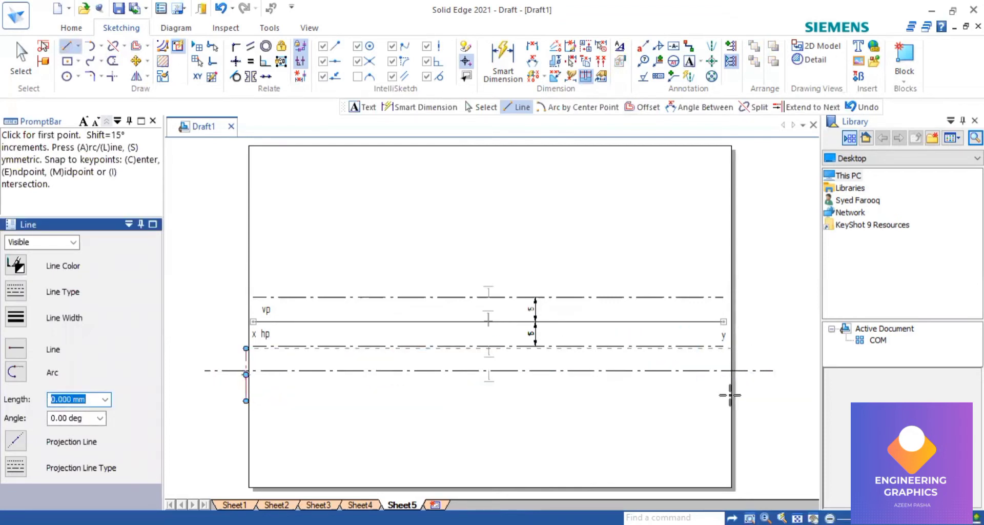
pyautogui.click(732, 349)
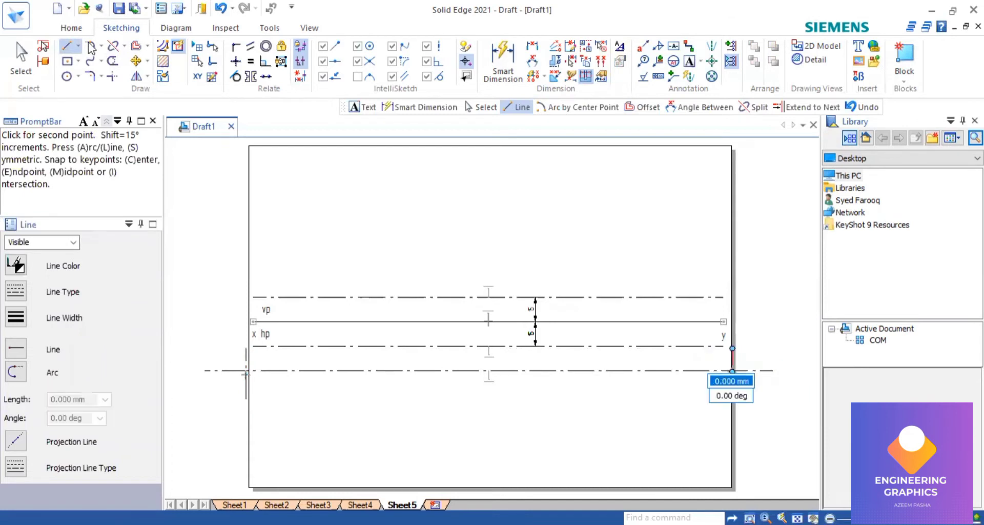
pyautogui.press('Return')
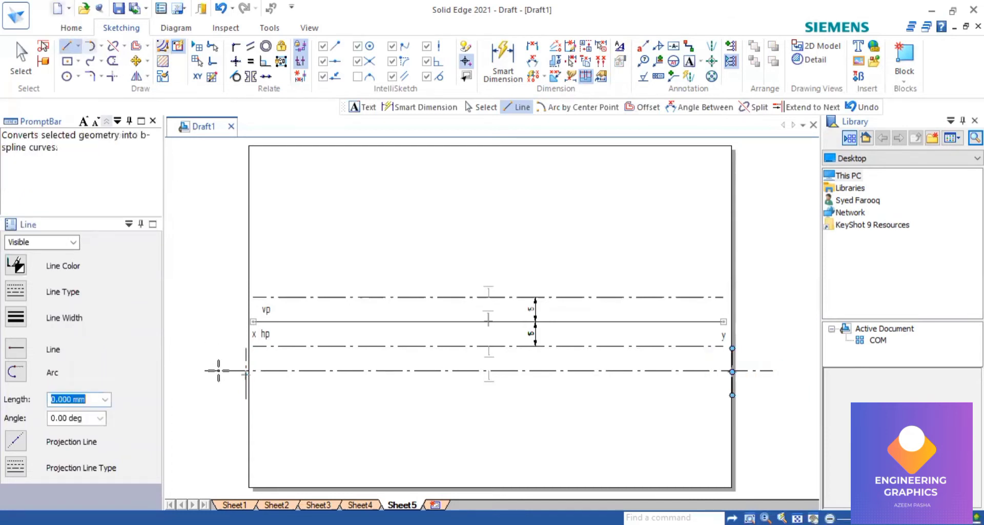
# Trim the lowest offset line's overhangs beyond both sheet edges and remove the short vertical boundary lines.
pyautogui.moveTo(218, 370)
pyautogui.mouseDown()
pyautogui.moveTo(245, 362)
pyautogui.moveTo(241, 389)
pyautogui.mouseUp()
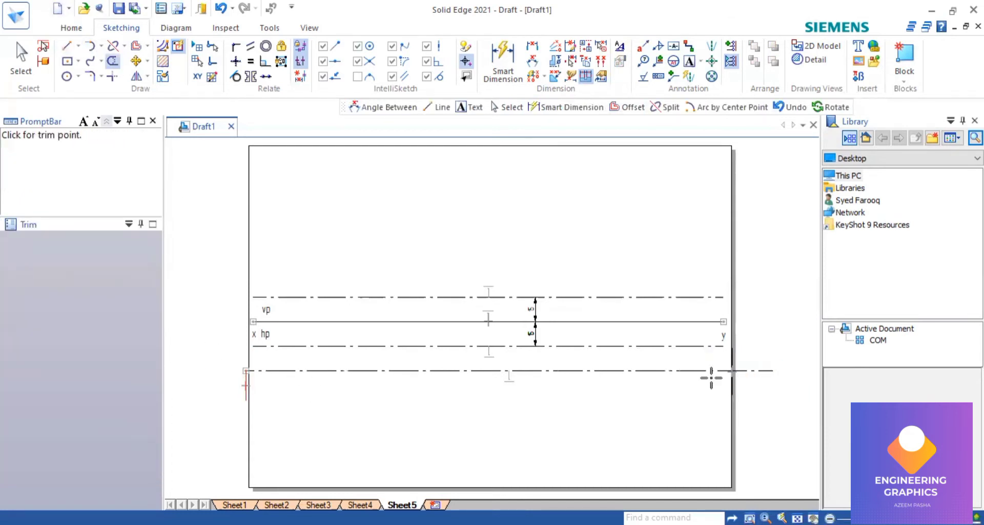
pyautogui.moveTo(738, 363); pyautogui.dragTo(738, 374)
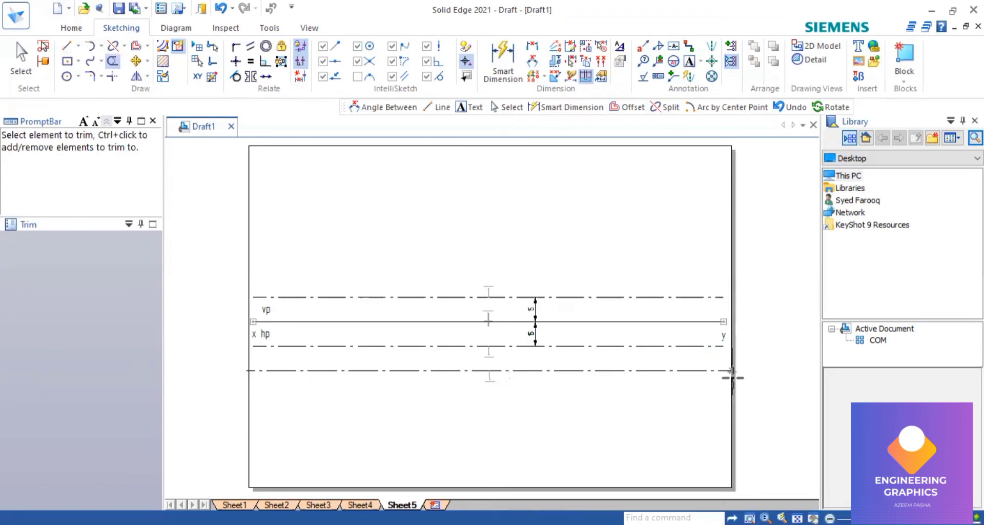
pyautogui.rightClick(253, 380)
pyautogui.scroll(-2, 674, 332)
pyautogui.scroll(2, 670, 315)
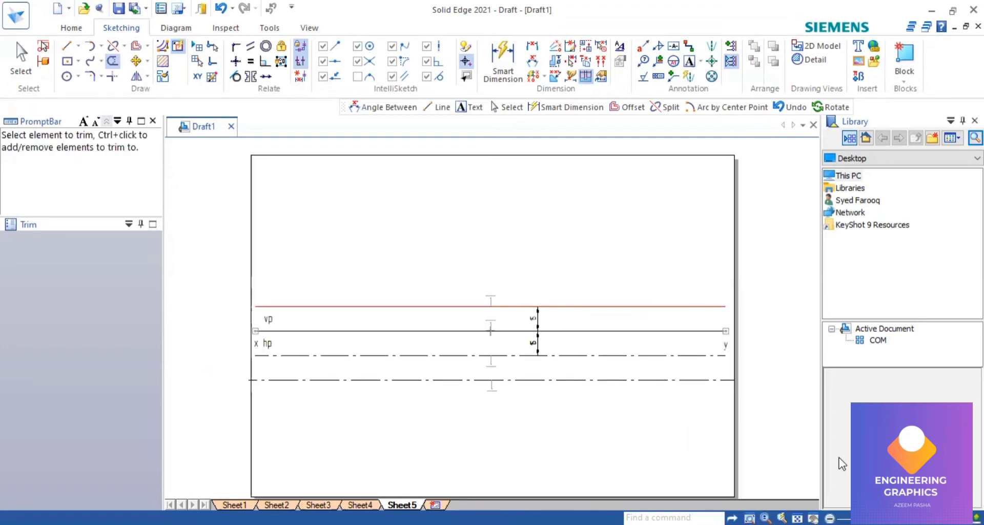
# Dimension the distance between the xy line and the lowest offset line, consulting Problem 8 in the PDF.
pyautogui.click(533, 46)
pyautogui.click(381, 379)
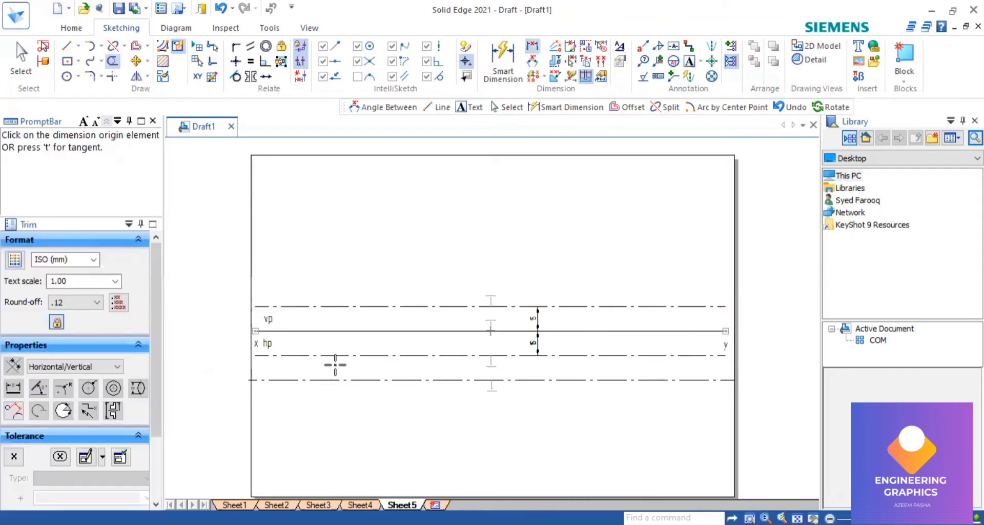
pyautogui.click(304, 366)
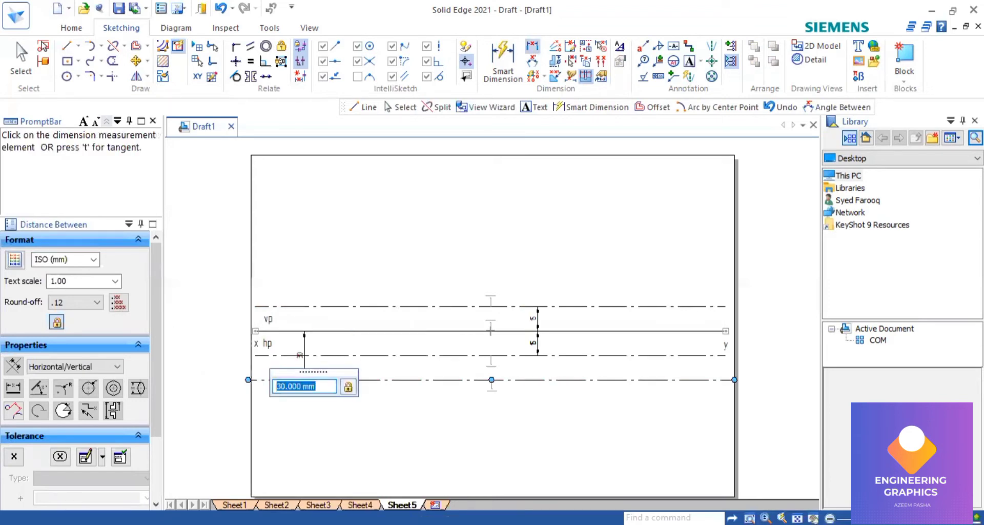
pyautogui.hotkey('alt', 'Tab')
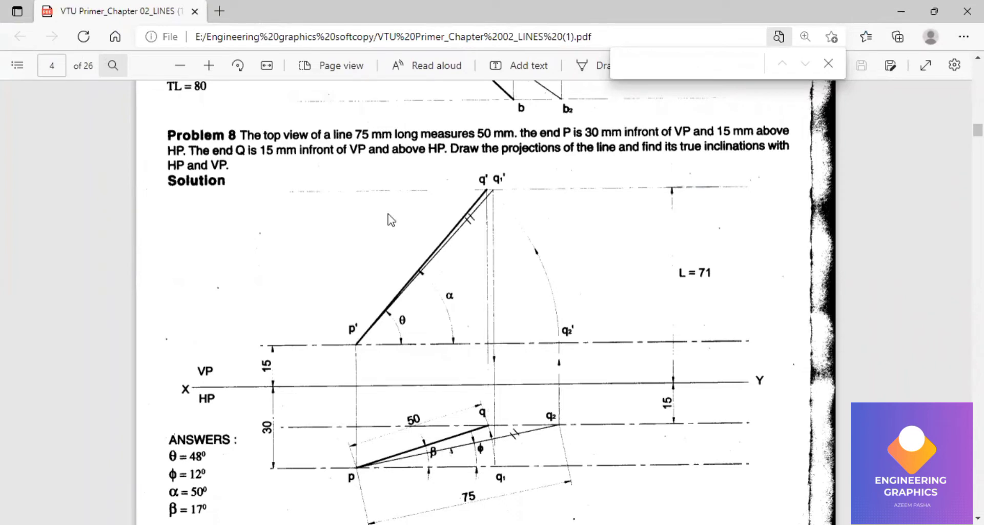
pyautogui.hotkey('alt', 'Tab')
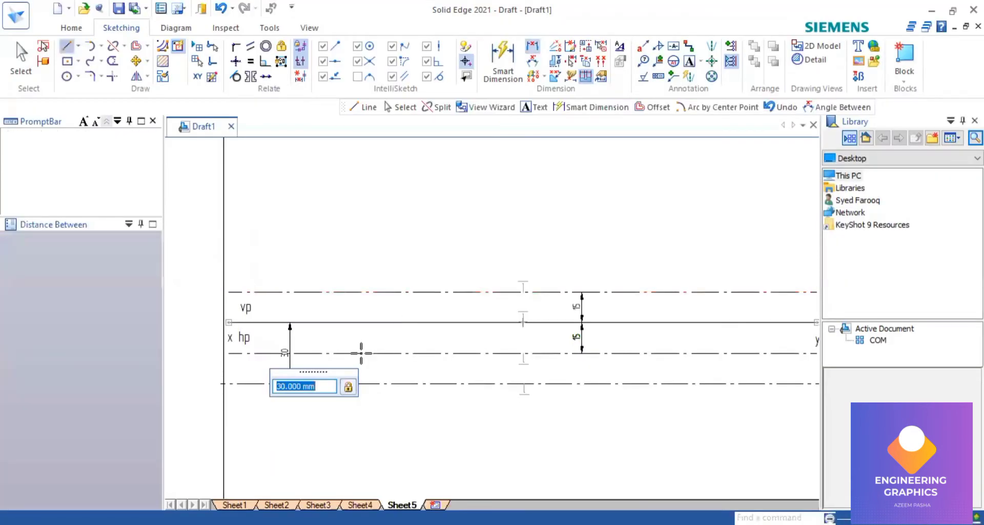
pyautogui.press('Return')
# Draw a short arc of 75 mm radius centred on the lowest offset line, crossing the 15 mm line on the HP side.
pyautogui.press('l')
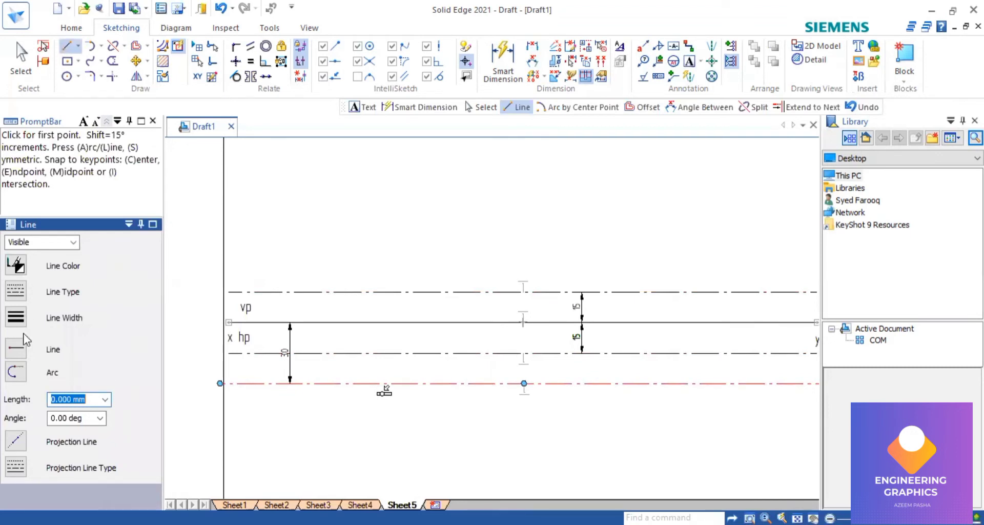
pyautogui.click(360, 383)
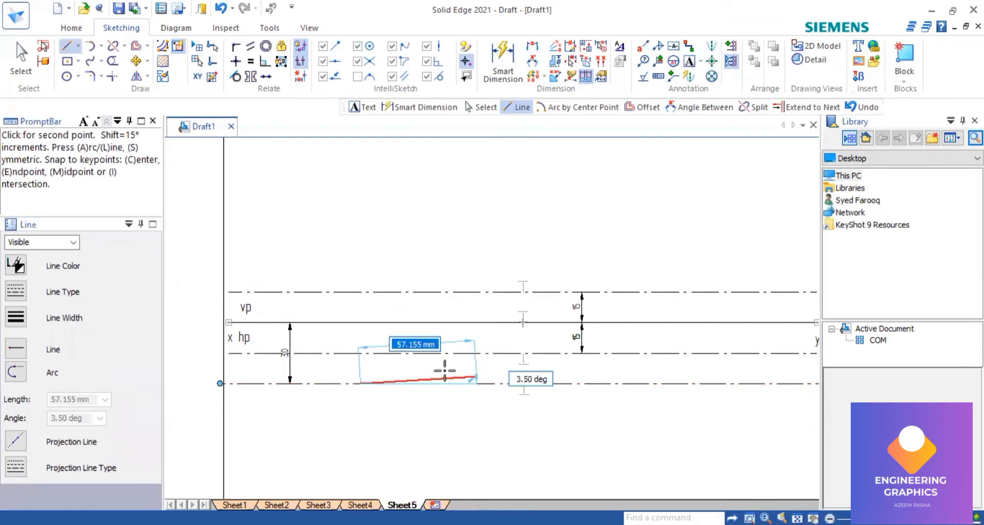
pyautogui.click(100, 45)
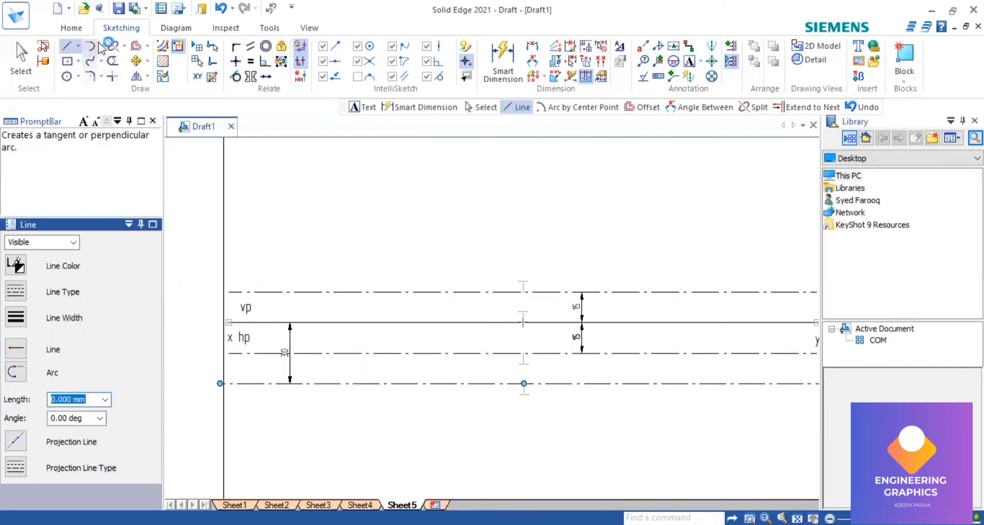
pyautogui.press('Escape')
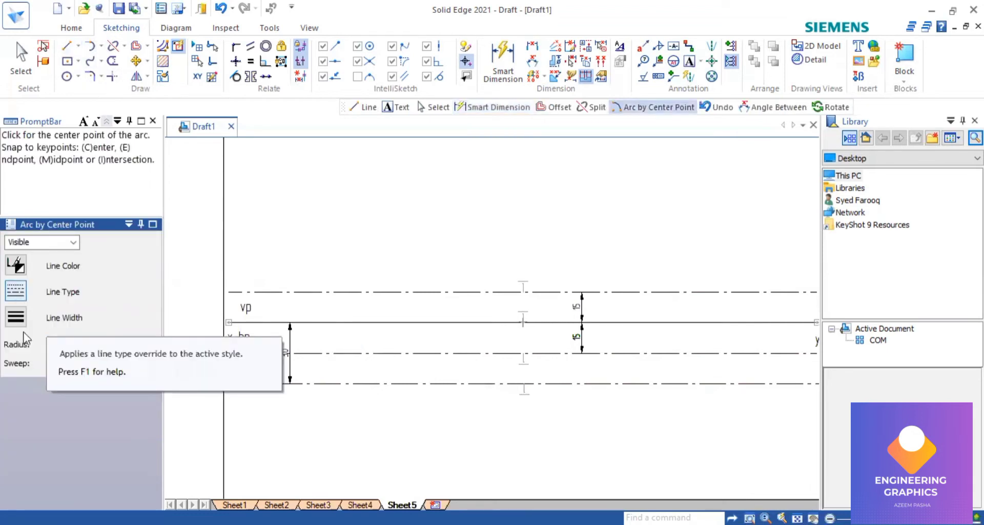
pyautogui.click(348, 382)
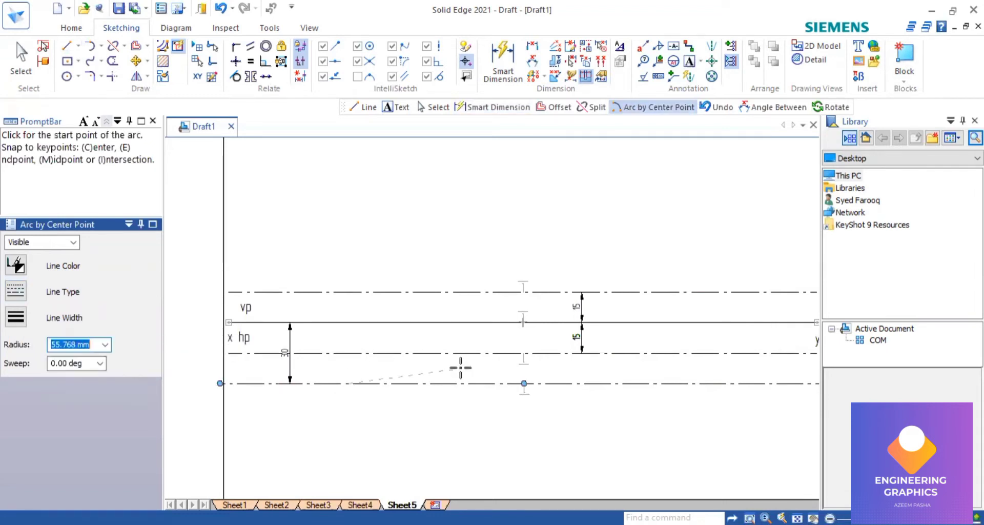
pyautogui.write('75')
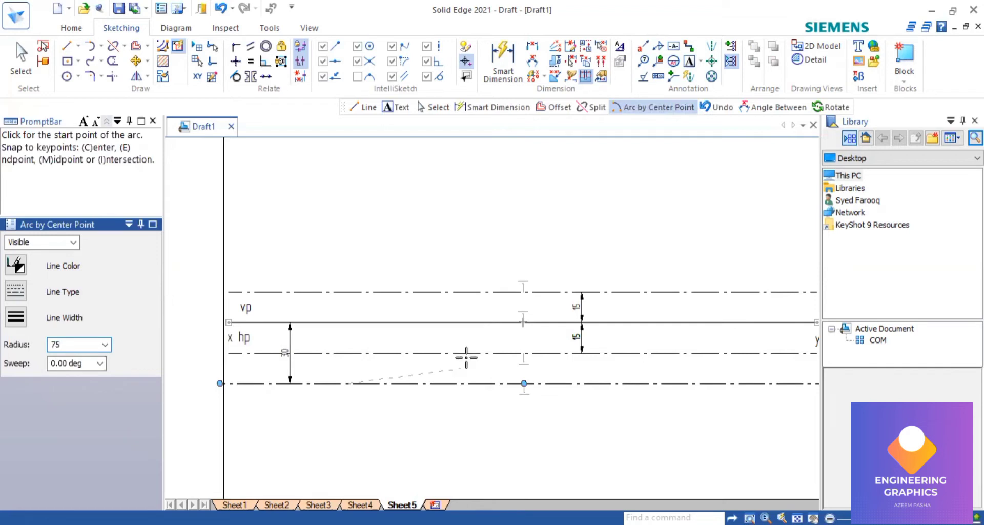
pyautogui.press('Tab')
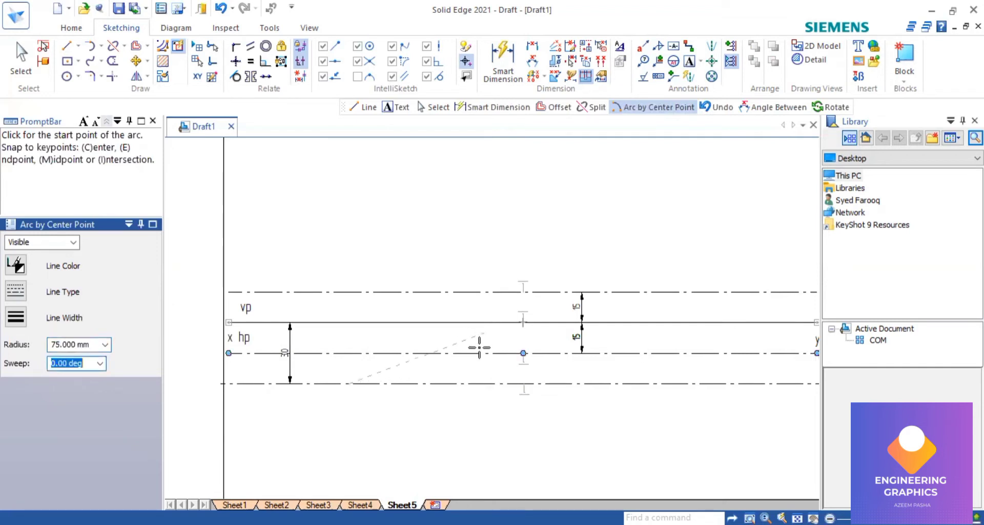
pyautogui.click(488, 365)
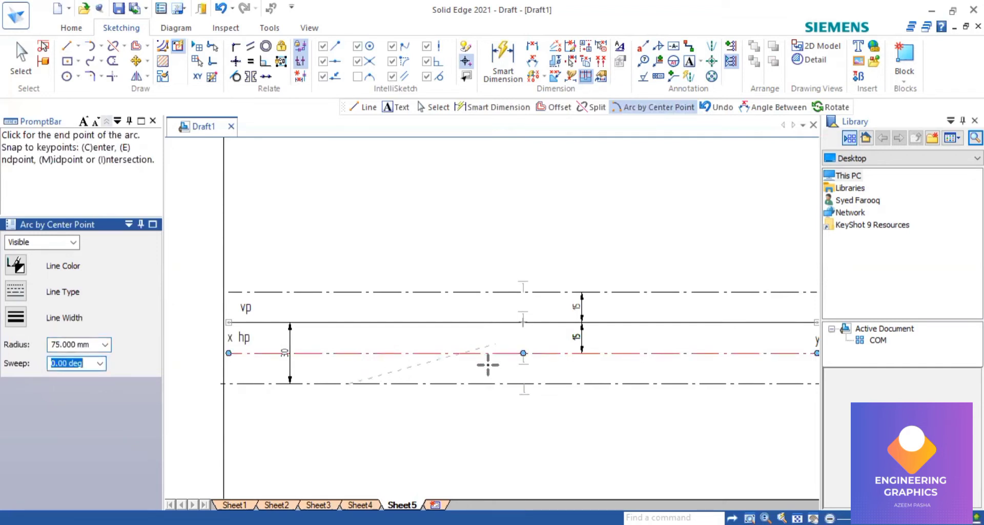
pyautogui.click(488, 365)
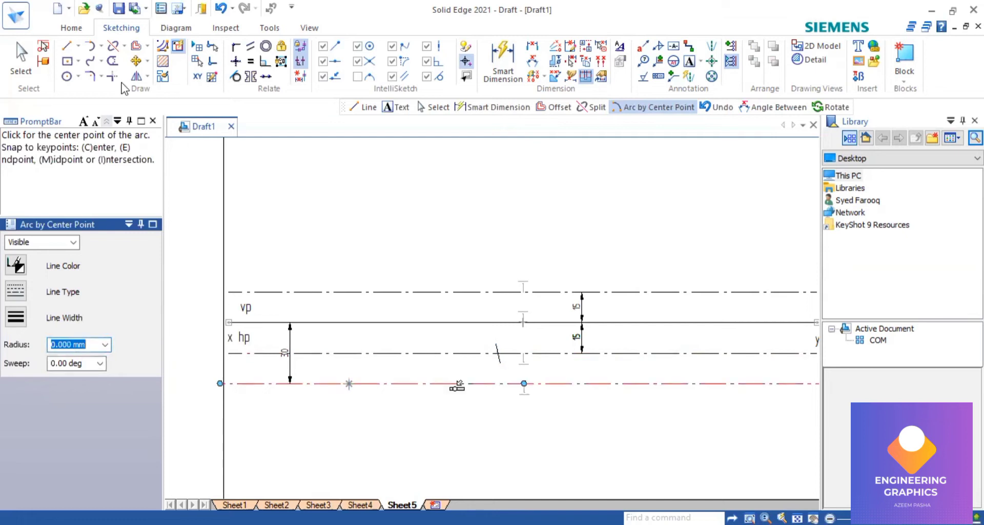
# Draw a line about 75 mm long from the arc's centre to where the arc crosses the 15 mm line.
pyautogui.click(357, 233)
pyautogui.press('l')
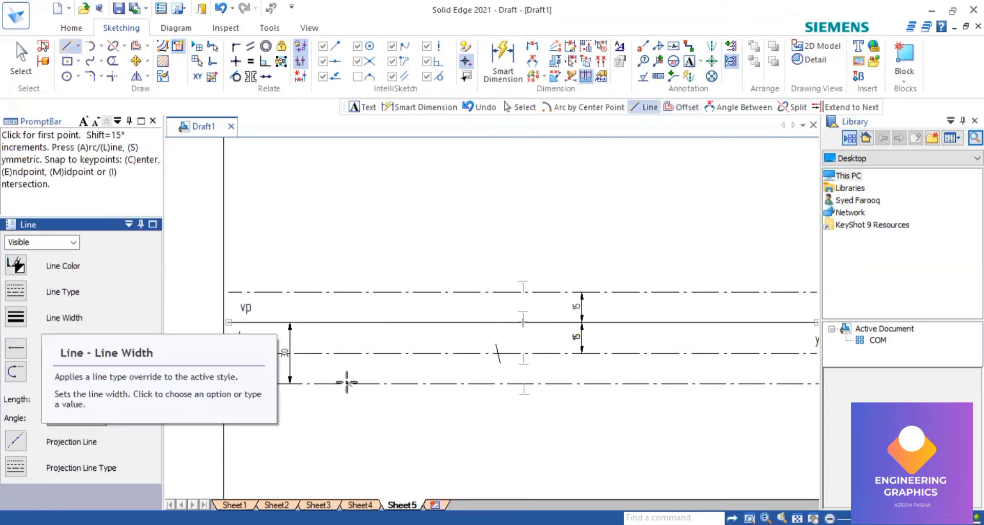
pyautogui.click(349, 383)
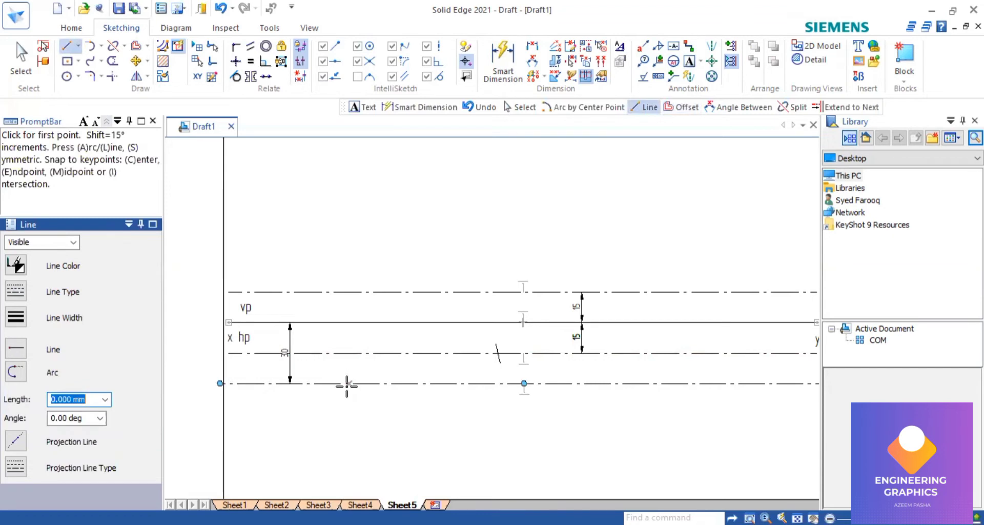
pyautogui.scroll(2, 347, 382)
pyautogui.click(346, 370)
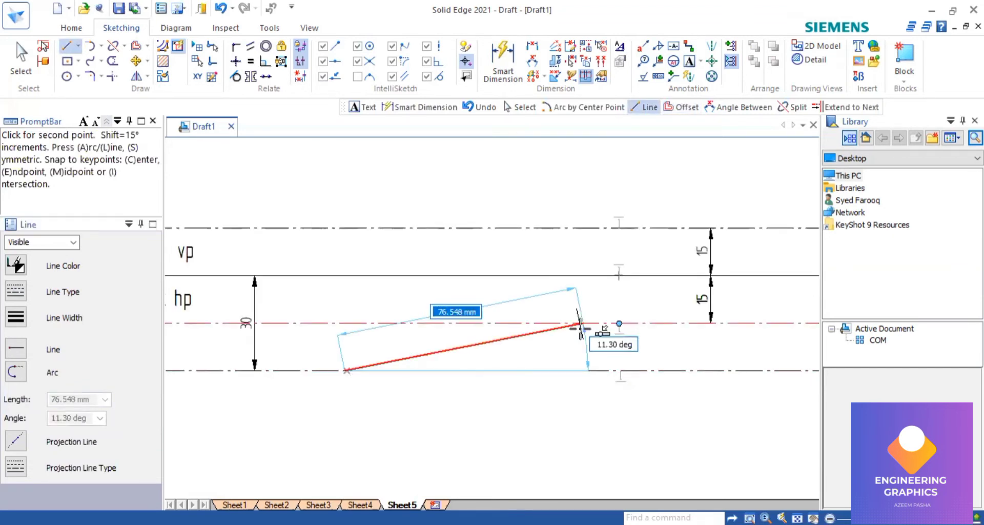
pyautogui.scroll(3, 576, 328)
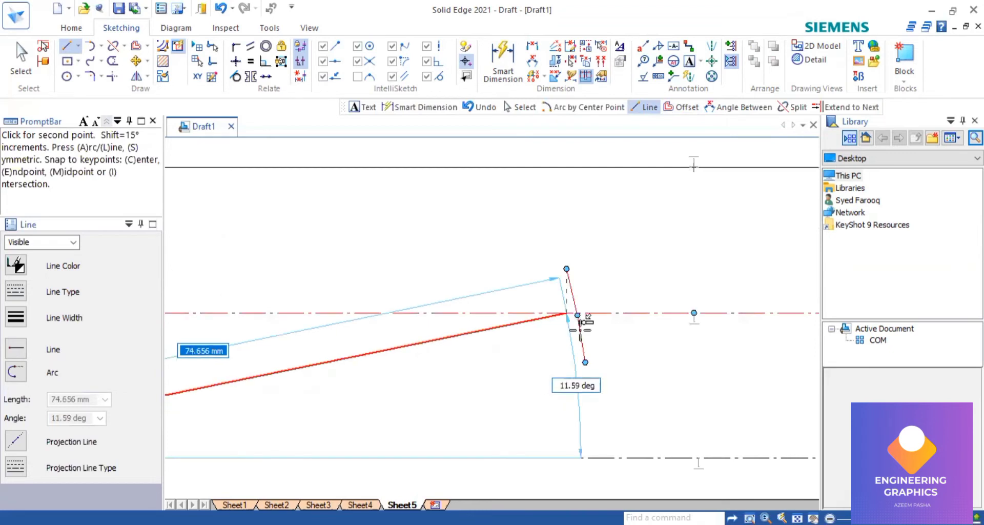
pyautogui.scroll(1, 570, 318)
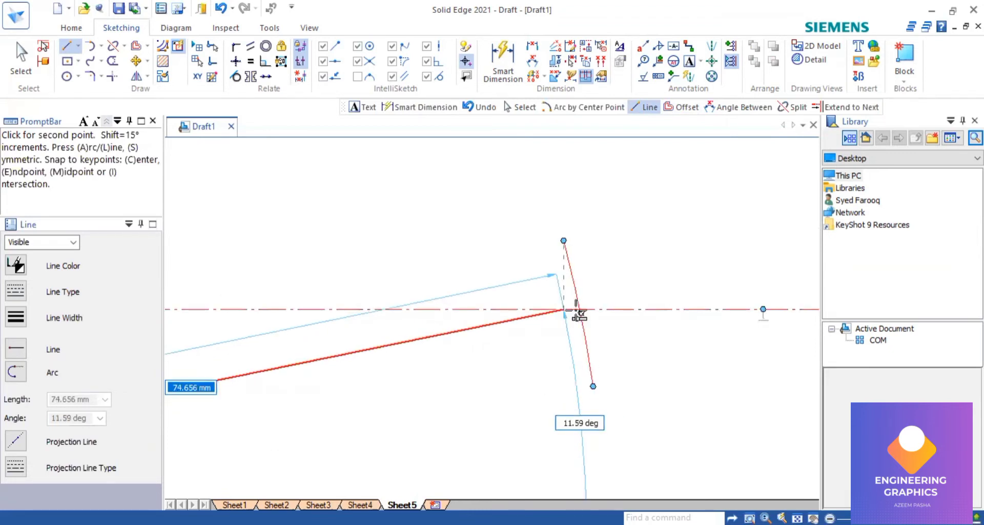
pyautogui.scroll(3, 574, 310)
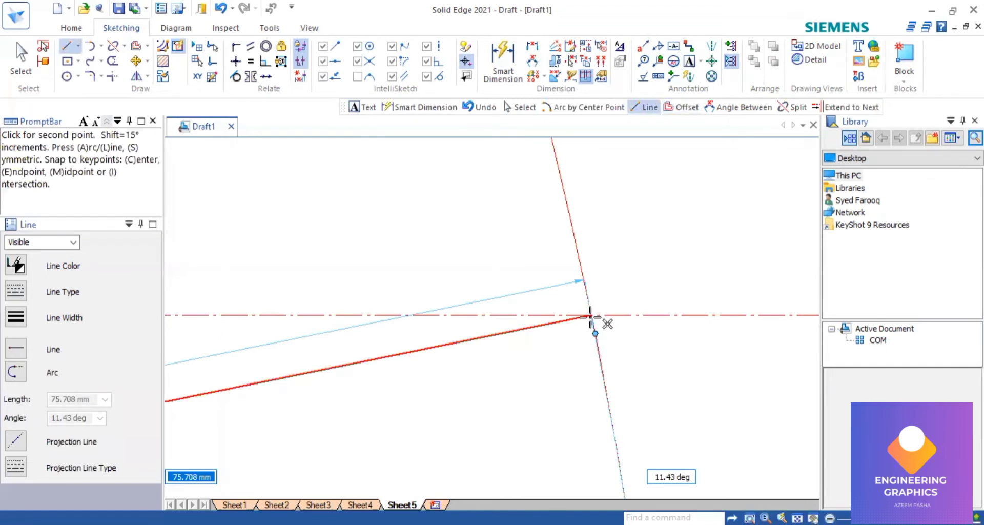
pyautogui.click(591, 315)
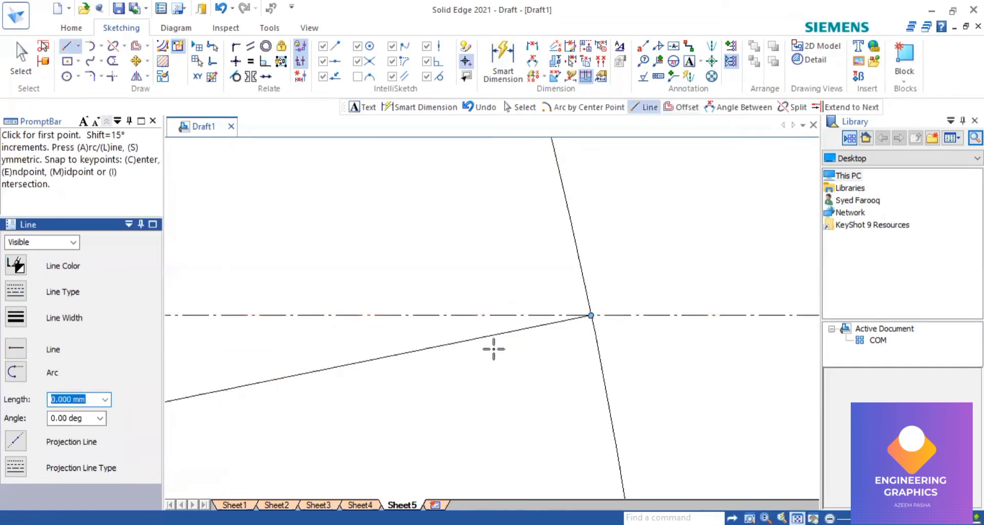
# Measure the inclined line's length with Smart Dimension without placing the dimension.
pyautogui.scroll(-5, 494, 348)
pyautogui.scroll(3, 488, 346)
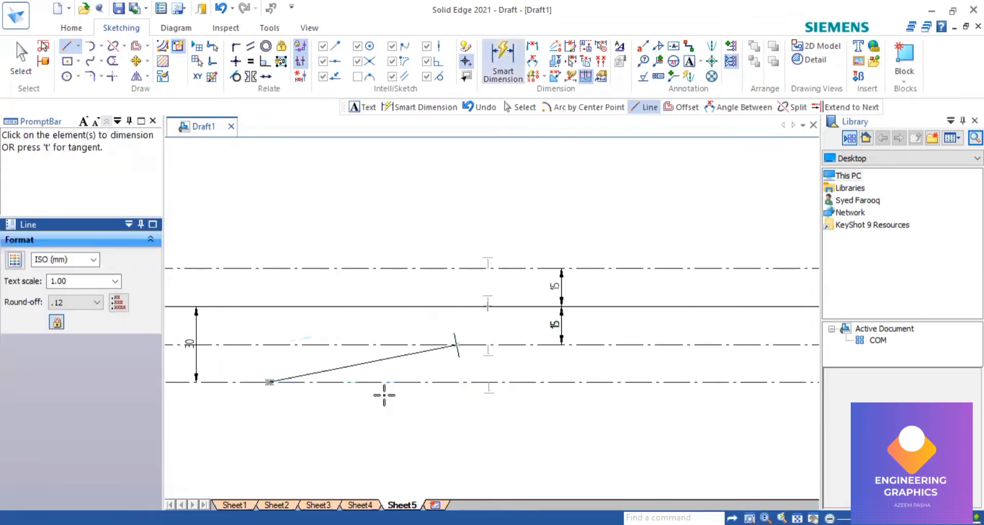
pyautogui.click(376, 360)
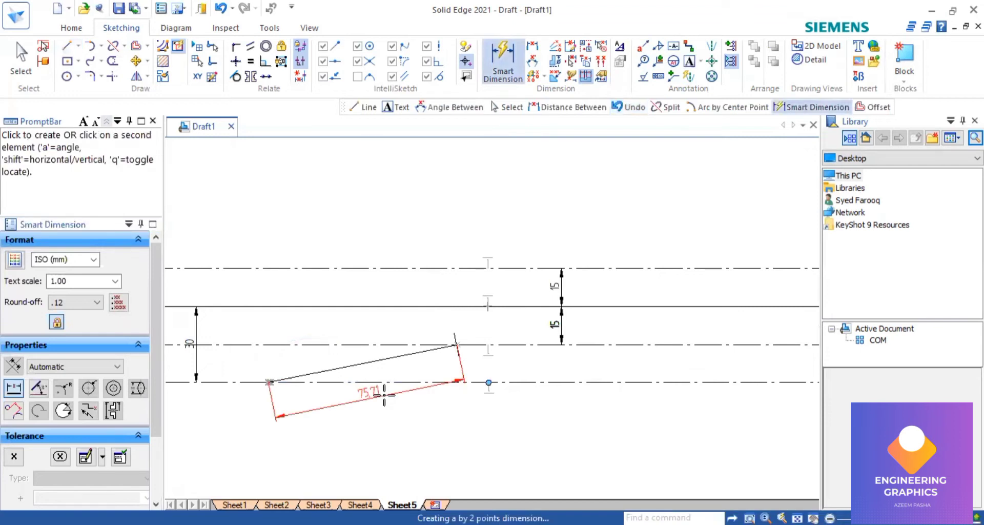
pyautogui.rightClick(372, 347)
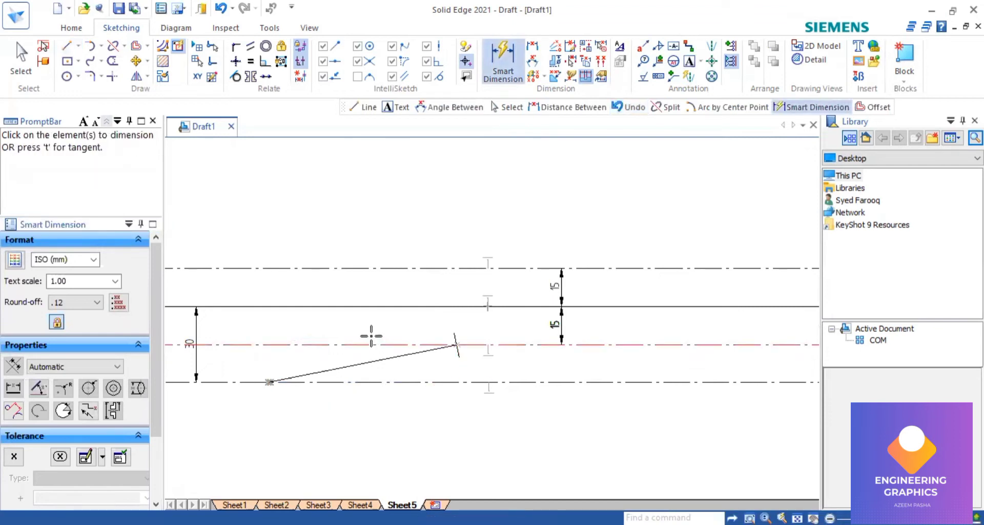
# Undo the inclined line drawn from the arc's centre to the 15 mm line.
pyautogui.press('Escape')
pyautogui.hotkey('ctrl', 'z')
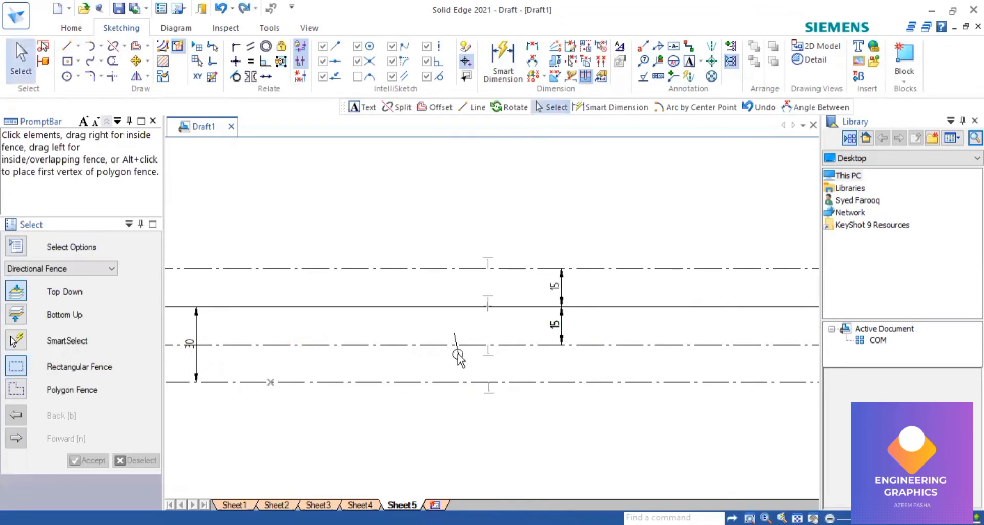
pyautogui.press('l')
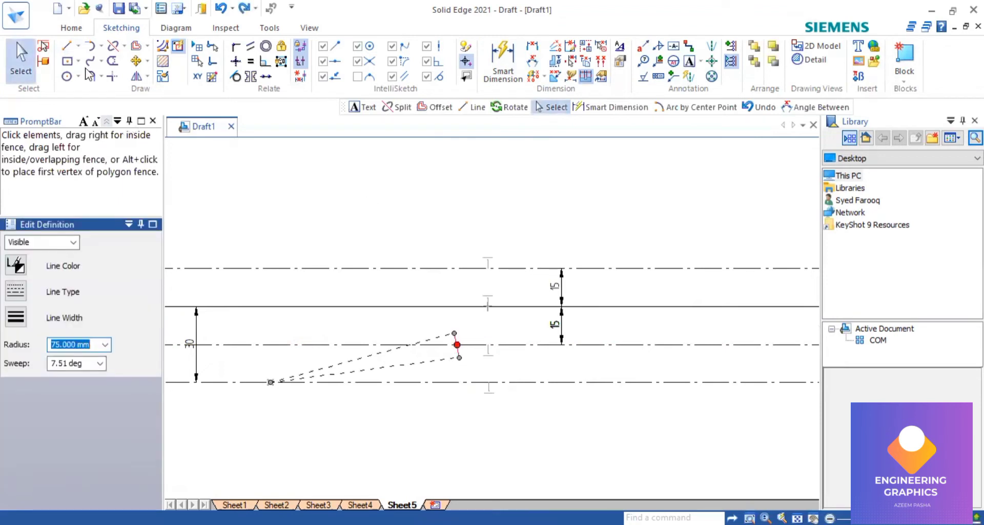
# Draw a 75 mm line from the arc's crossing with the 15 mm line on the HP side to the arc's centre on the 30 mm line.
pyautogui.click(69, 48)
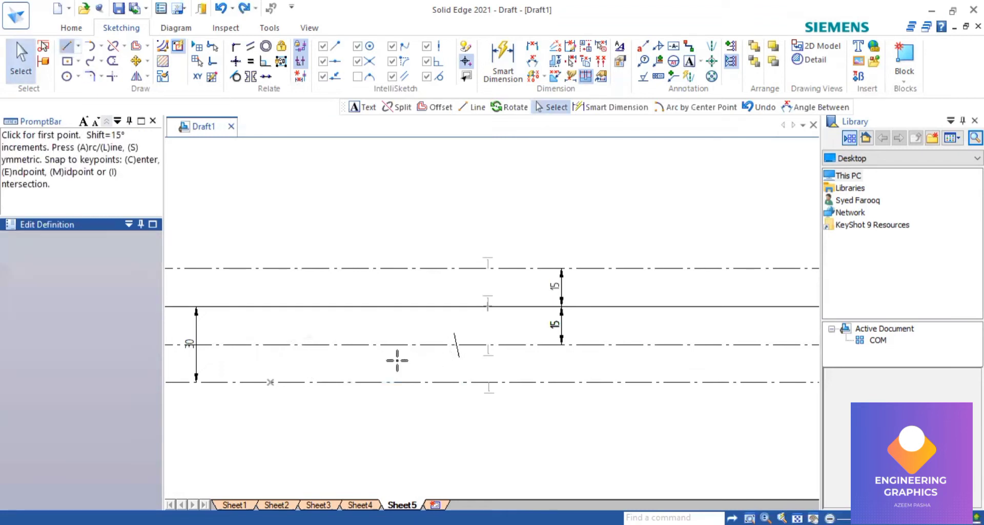
pyautogui.scroll(2, 501, 338)
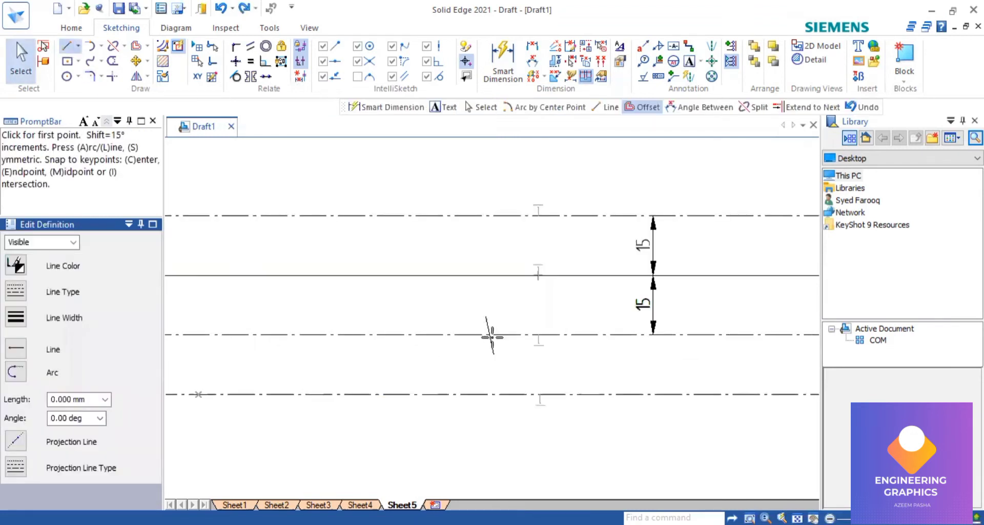
pyautogui.scroll(2, 478, 334)
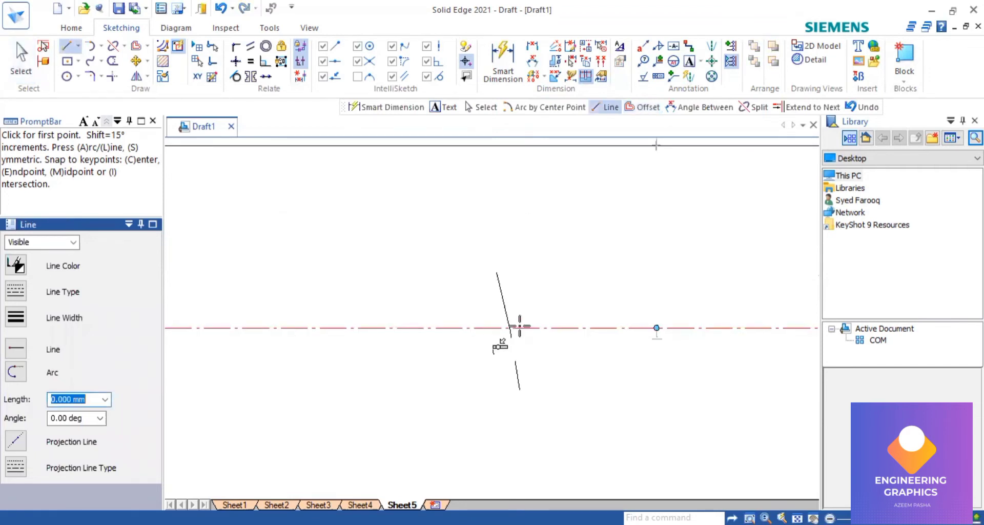
pyautogui.scroll(2, 543, 310)
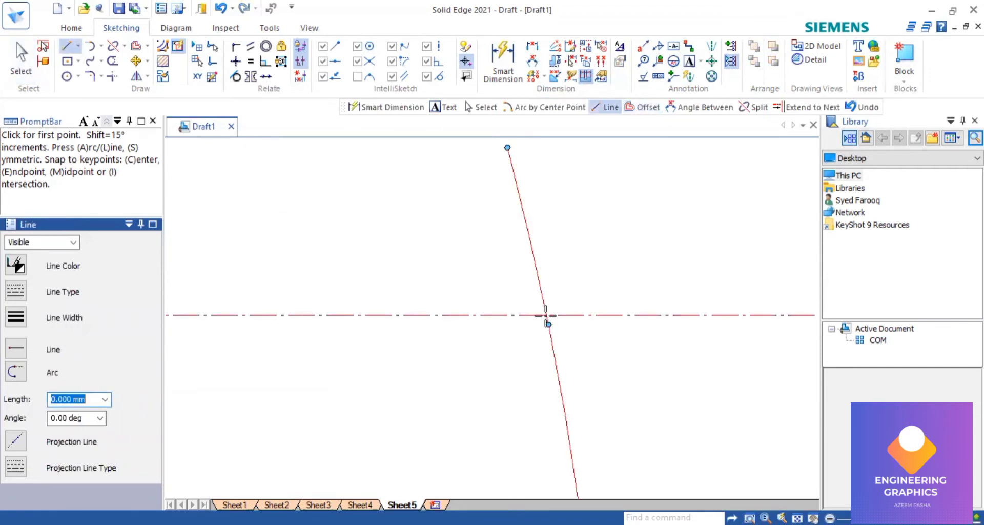
pyautogui.scroll(2, 547, 314)
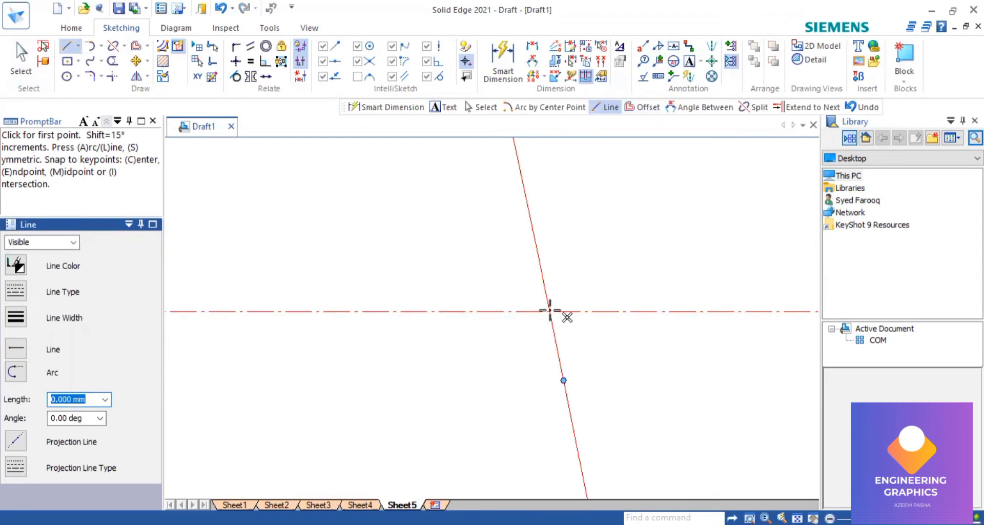
pyautogui.click(550, 311)
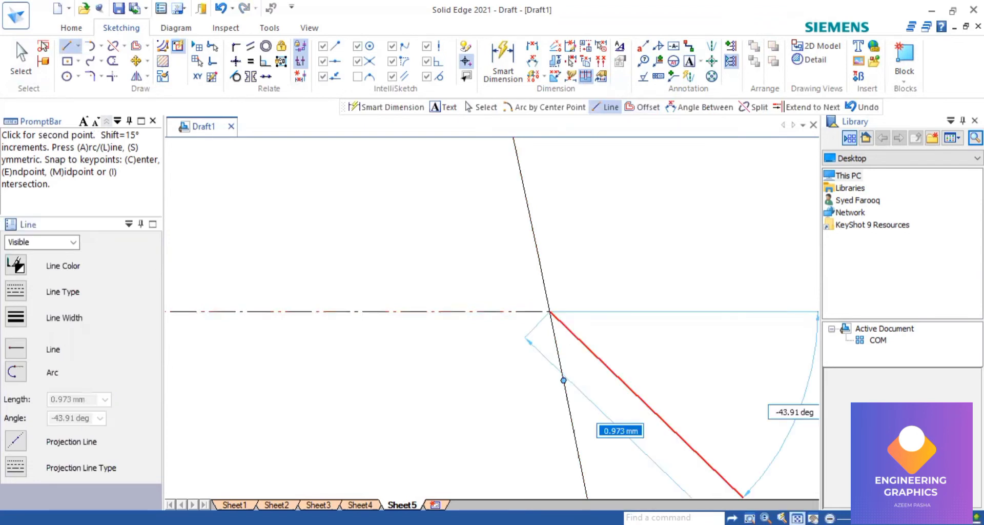
pyautogui.click(797, 518)
pyautogui.scroll(2, 419, 366)
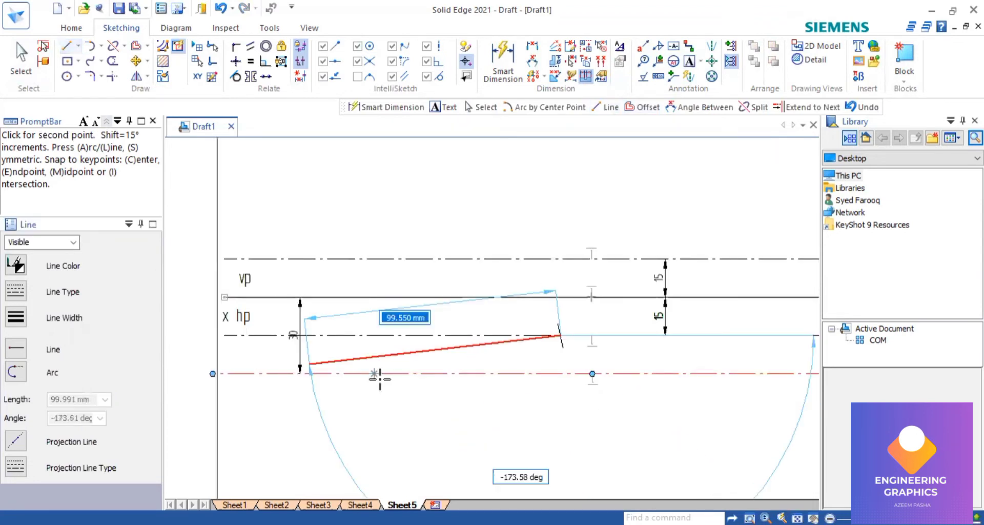
pyautogui.scroll(2, 375, 376)
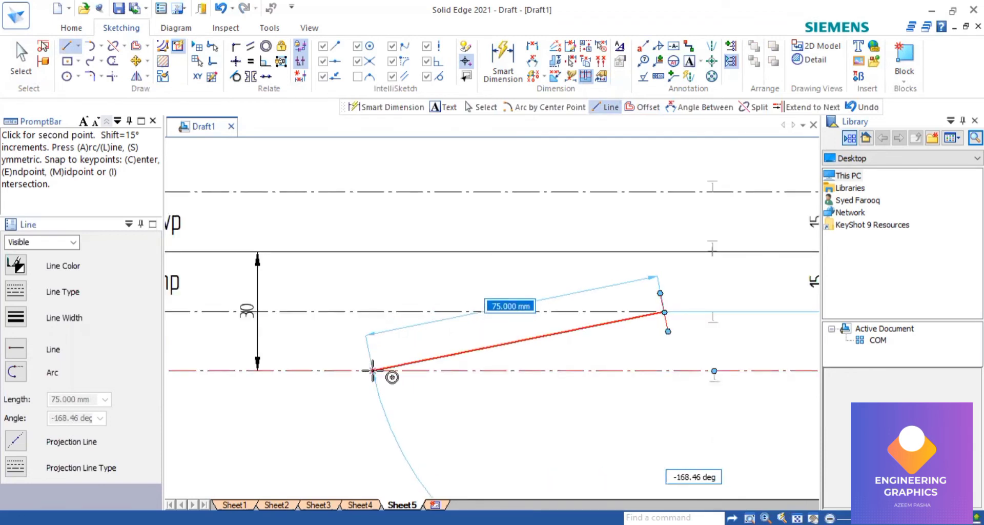
pyautogui.click(373, 370)
pyautogui.scroll(-1, 606, 371)
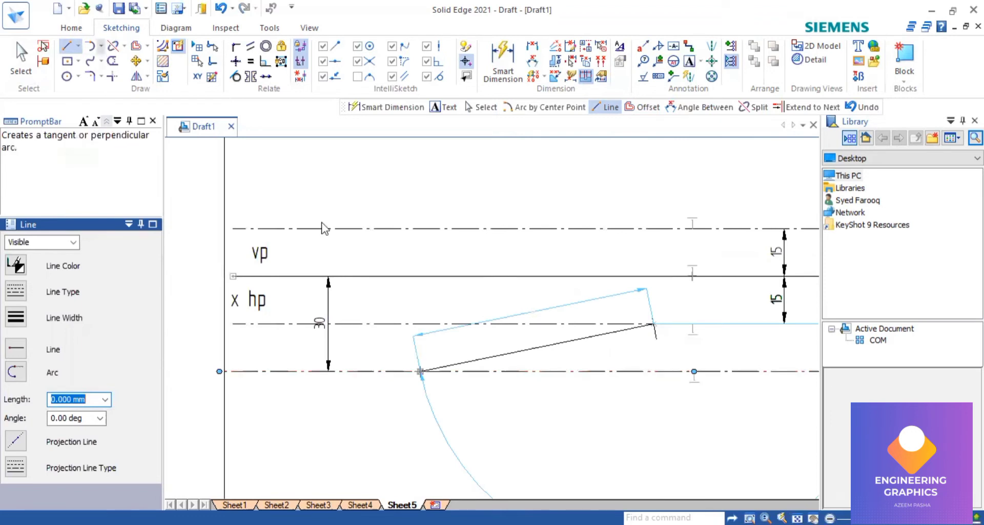
# Draw a short arc of 50 mm radius centred on the inclined line's lower end, crossing the 15 mm line on the HP side.
pyautogui.press('a')
pyautogui.click(419, 370)
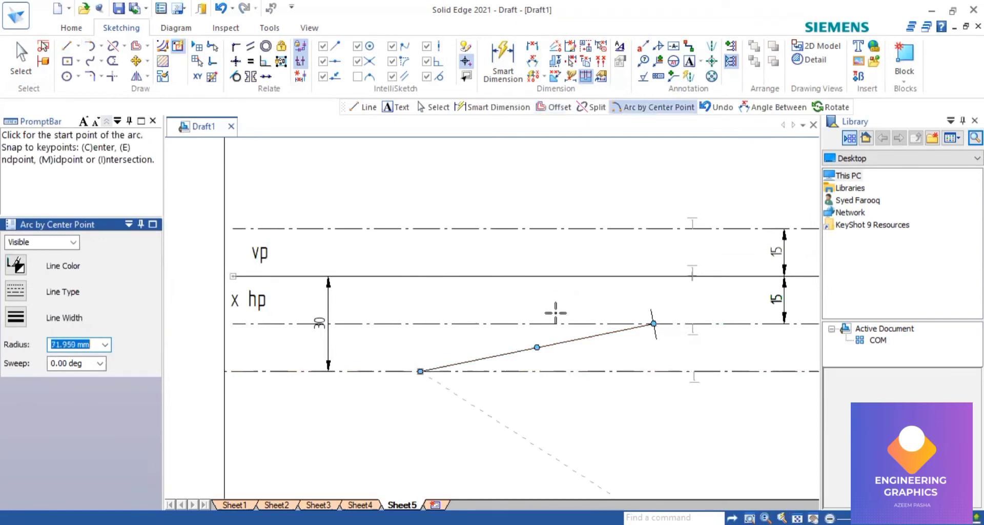
pyautogui.write('5')
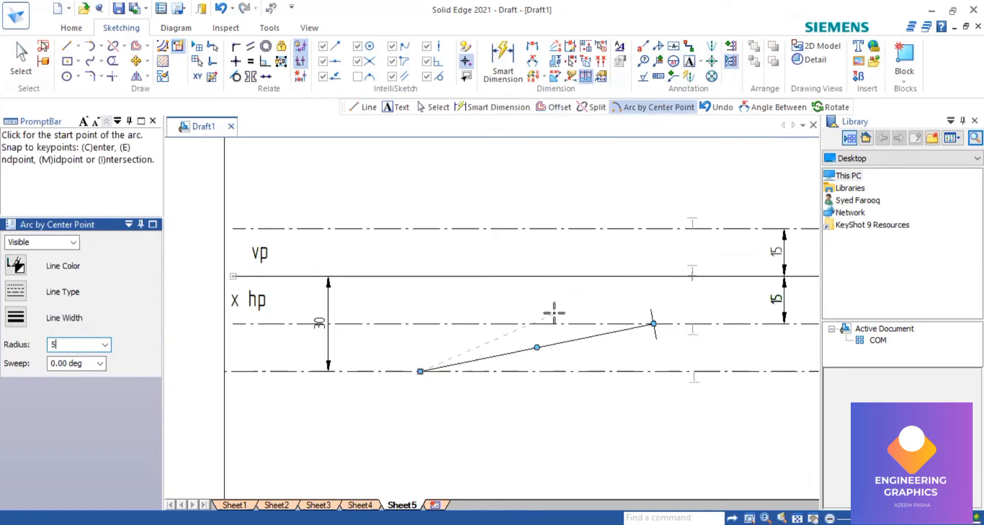
pyautogui.write('0')
pyautogui.press('Return')
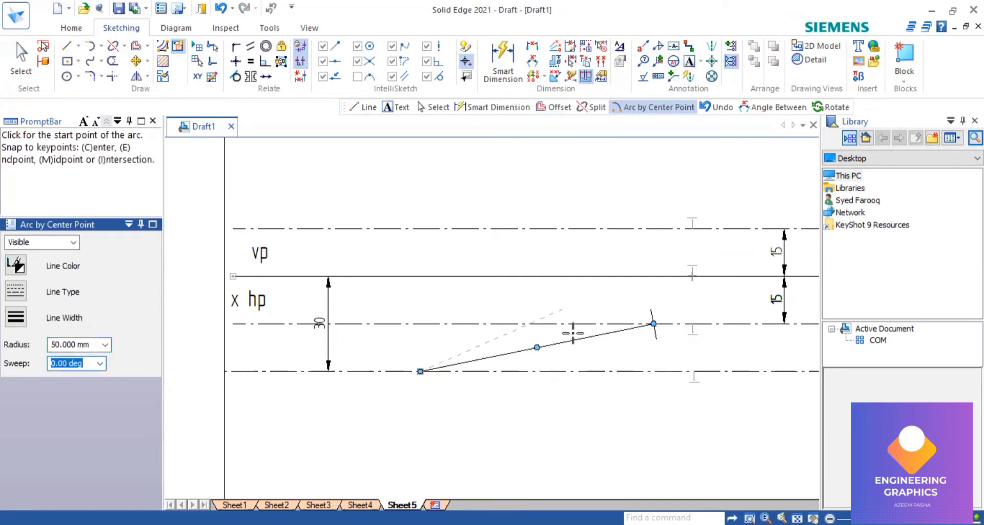
pyautogui.click(573, 337)
pyautogui.click(595, 339)
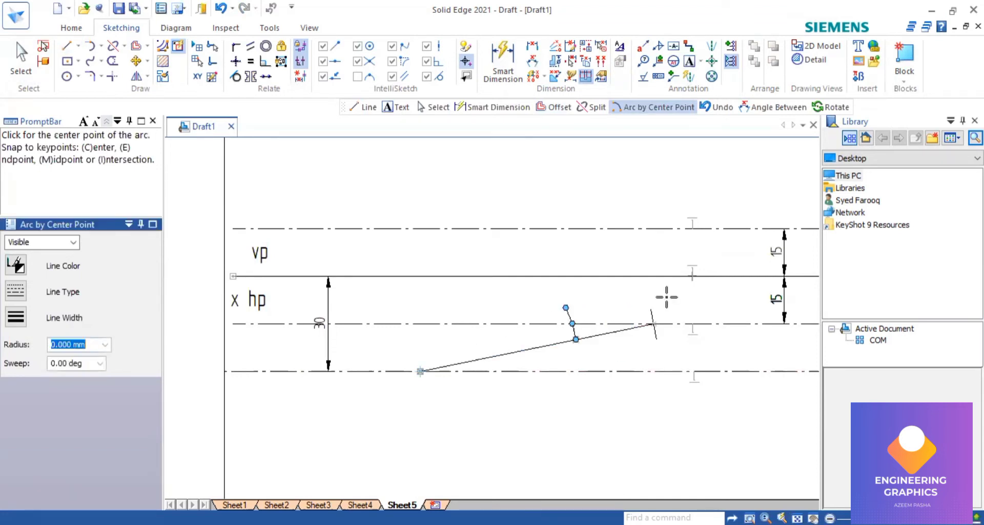
# Draw a thicker 50 mm line from the arcs' common centre to where the 50 mm arc crosses the 15 mm line.
pyautogui.click(69, 47)
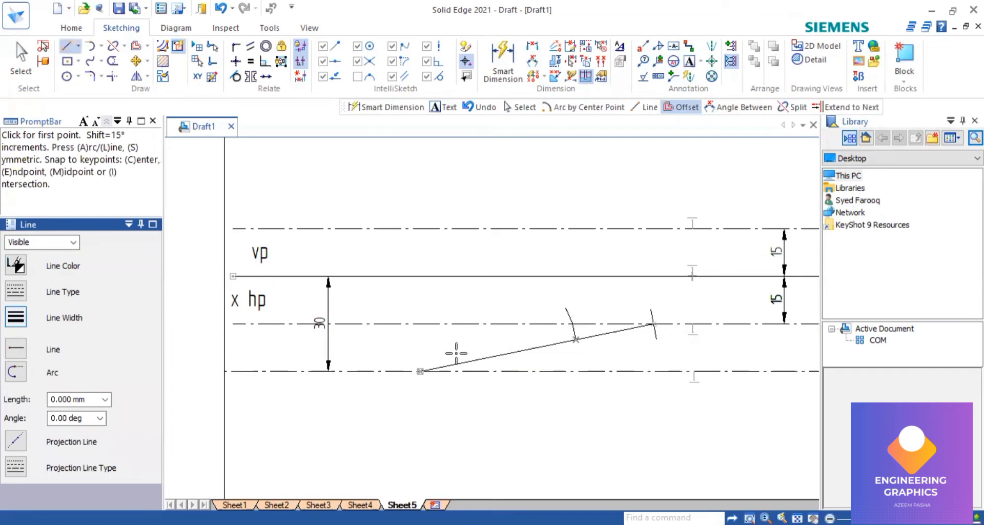
pyautogui.click(419, 370)
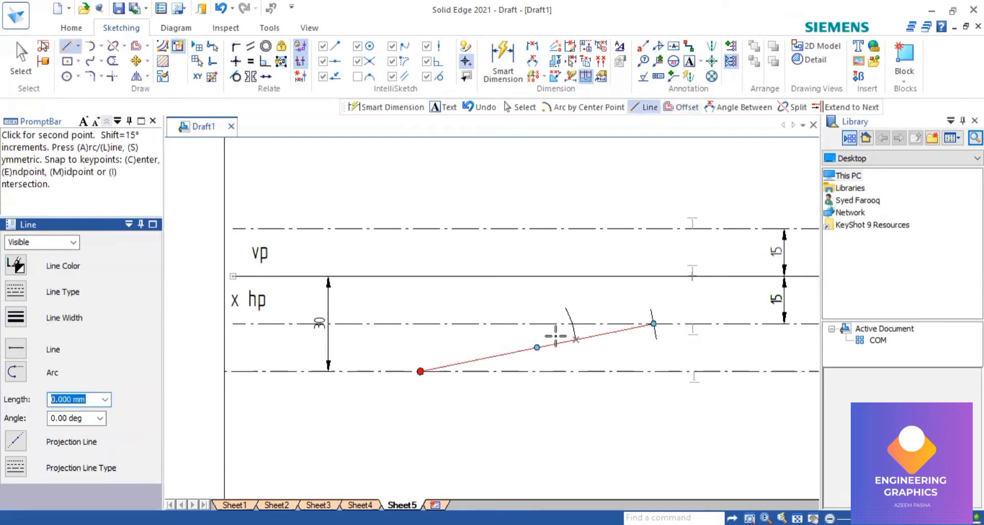
pyautogui.scroll(2, 574, 331)
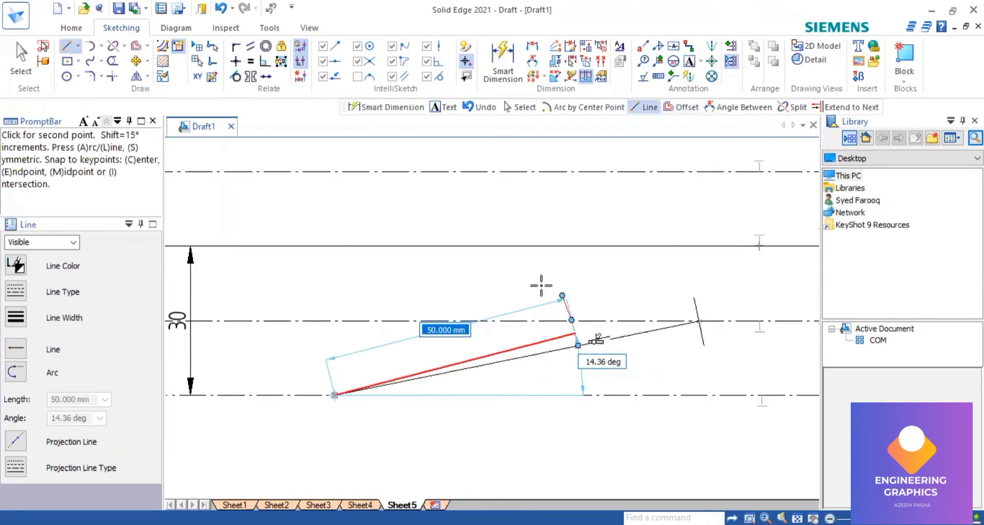
pyautogui.scroll(3, 538, 280)
pyautogui.scroll(1, 547, 264)
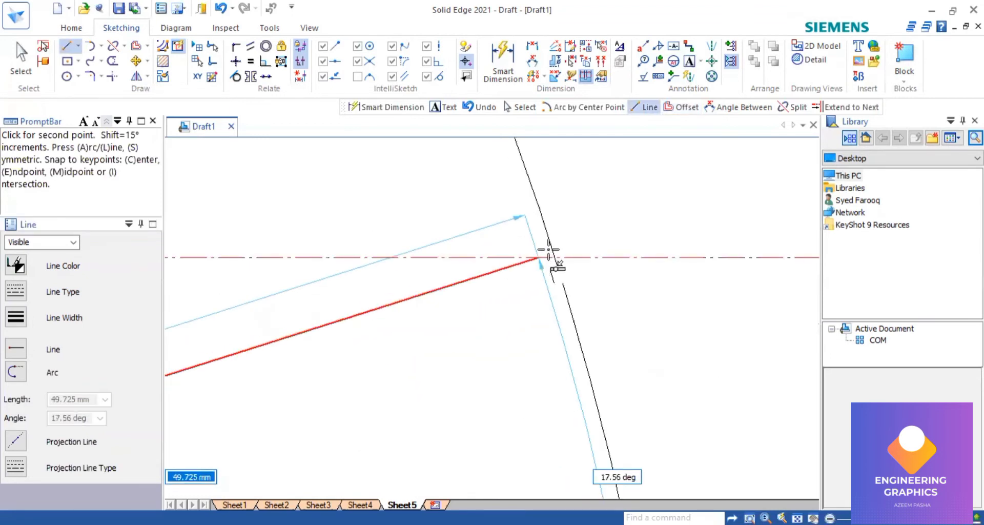
pyautogui.scroll(1, 551, 244)
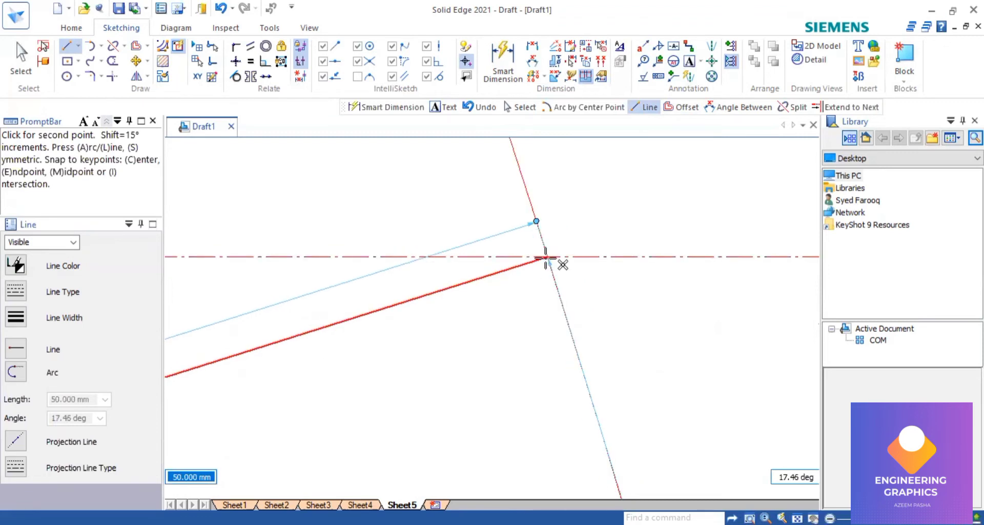
pyautogui.click(546, 257)
pyautogui.click(796, 518)
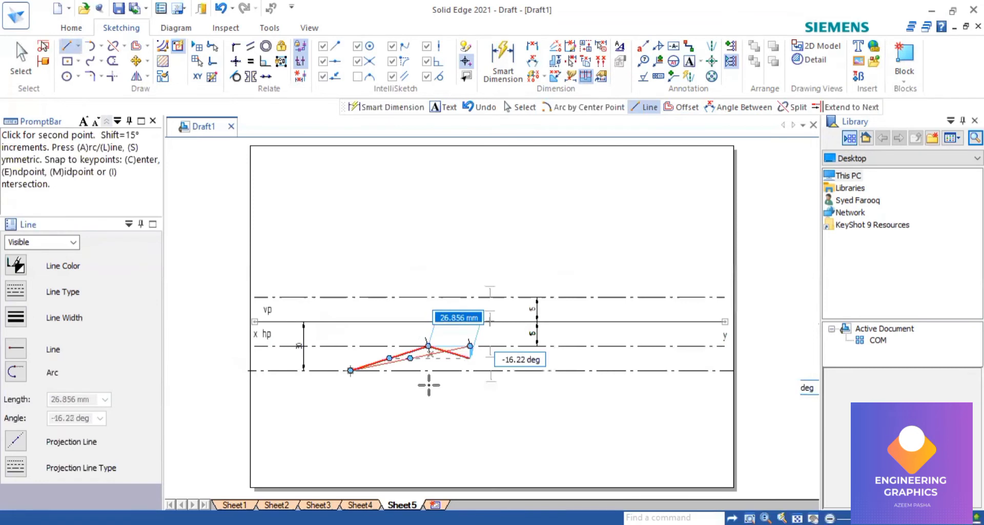
pyautogui.scroll(2, 451, 379)
pyautogui.scroll(2, 462, 368)
pyautogui.rightClick(463, 369)
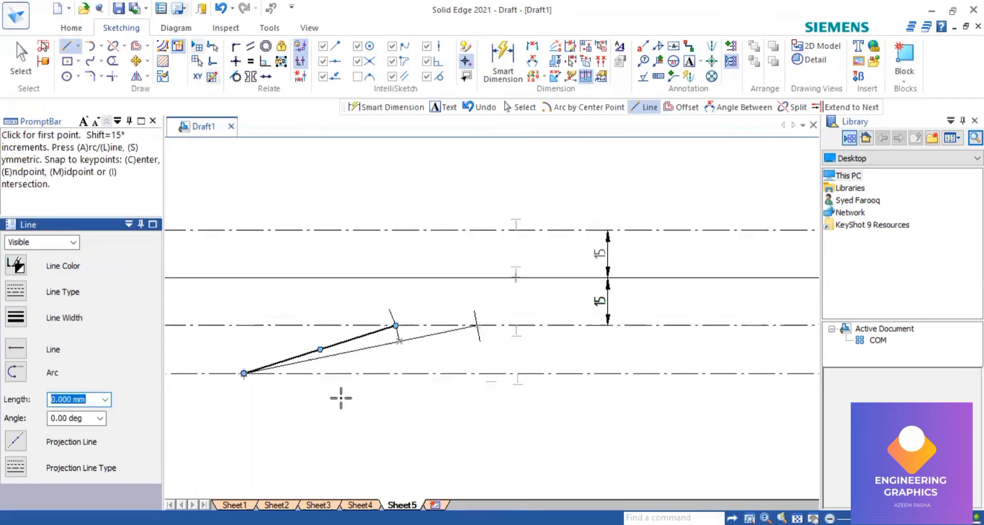
# Consult the Problem 8 figure in the PDF and label the shared start point p, the 50 mm line's end q and the 75 mm line's end q2.
pyautogui.scroll(1, 341, 398)
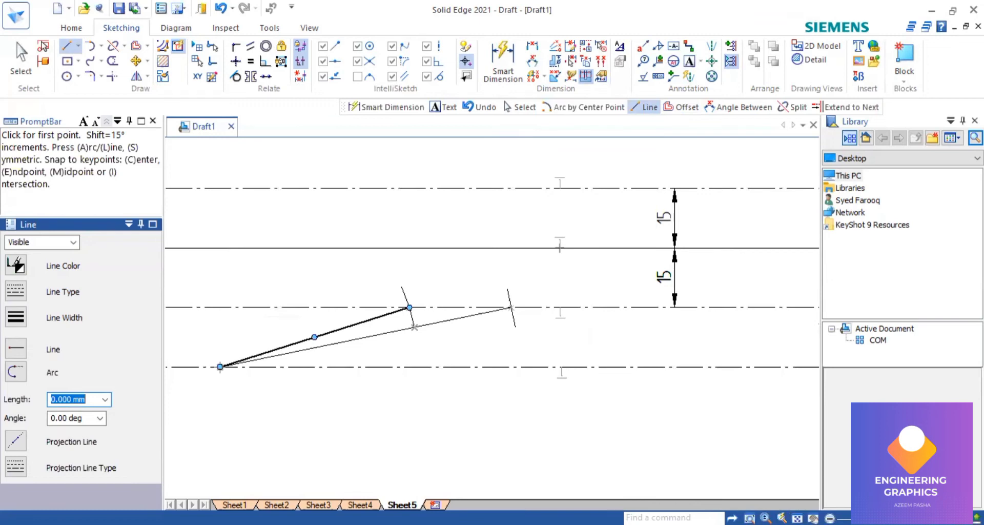
pyautogui.hotkey('alt', 'Tab')
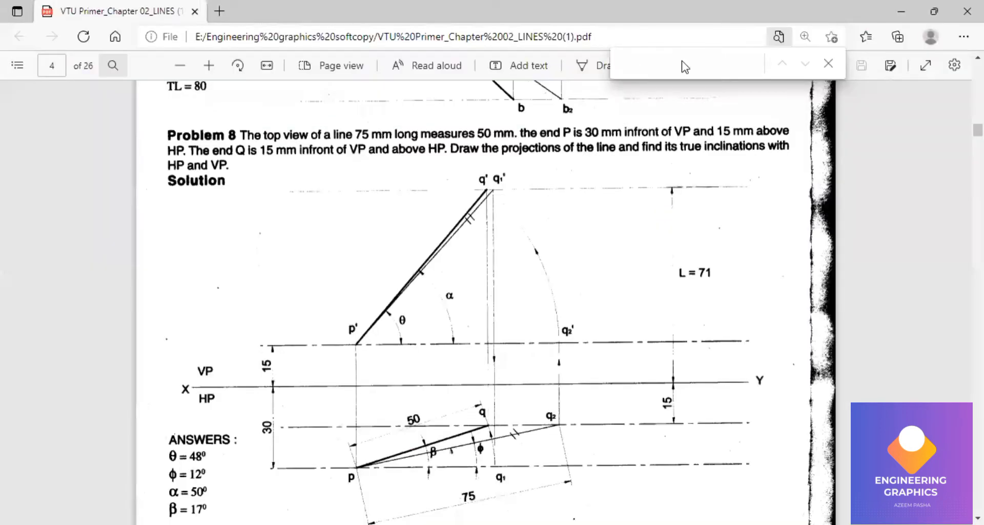
pyautogui.hotkey('alt', 'Tab')
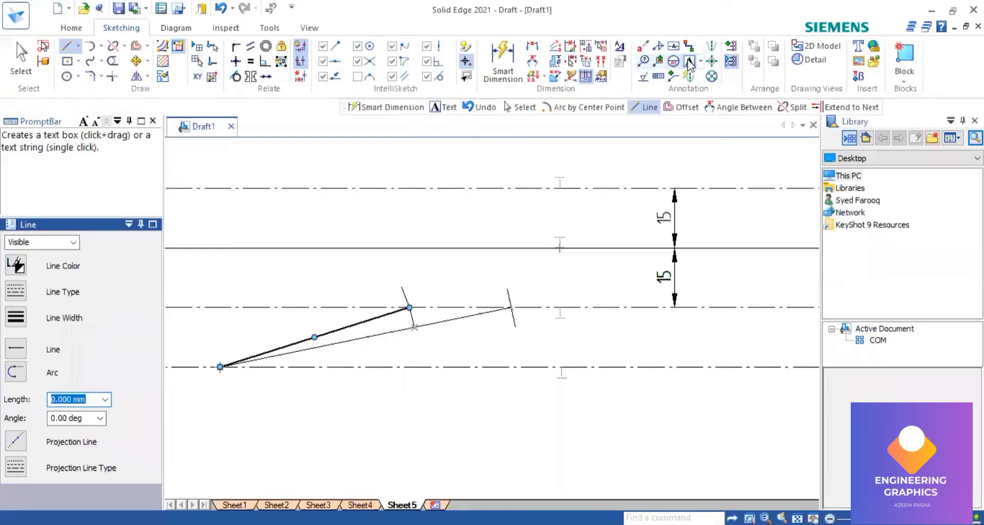
pyautogui.click(690, 62)
pyautogui.click(215, 369)
pyautogui.write('p')
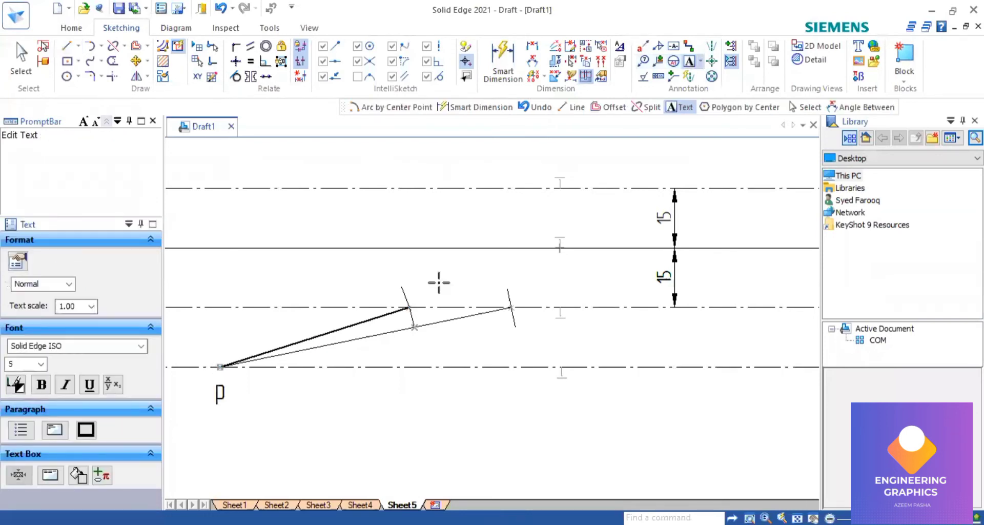
pyautogui.press('Escape')
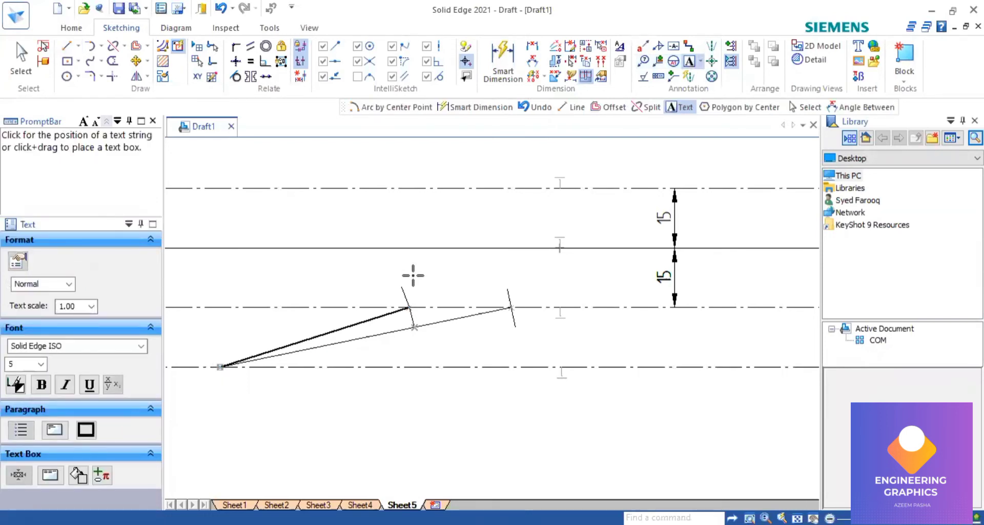
pyautogui.click(414, 275)
pyautogui.write('q')
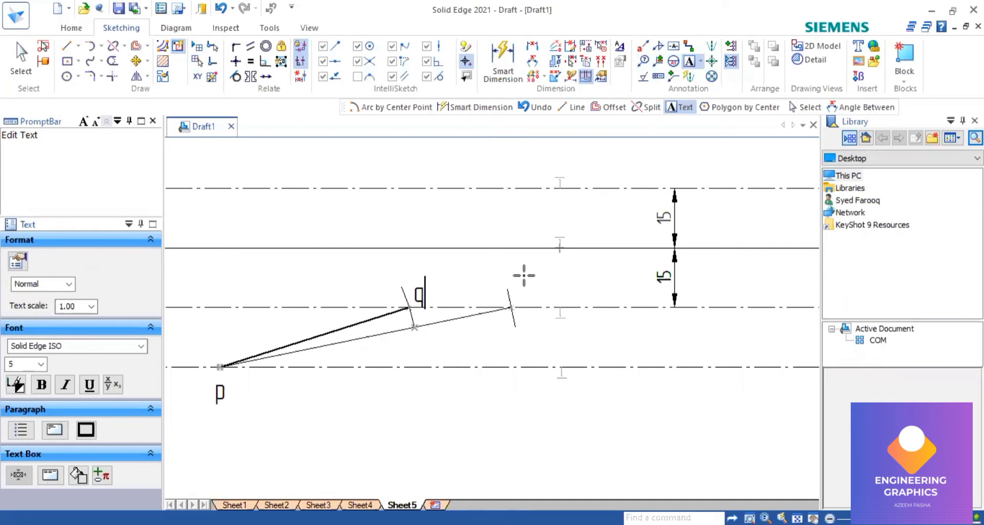
pyautogui.press('Escape')
pyautogui.click(524, 275)
pyautogui.write('q2')
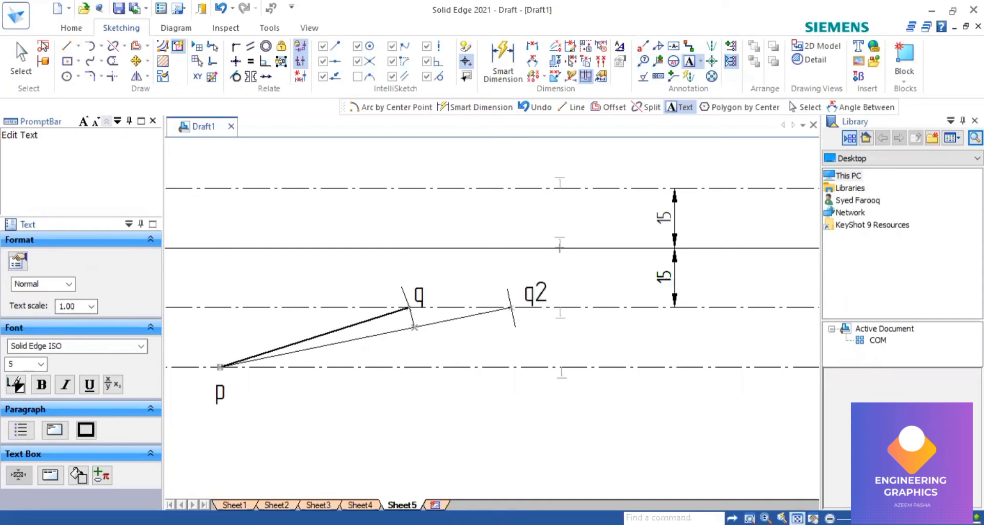
pyautogui.scroll(-3, 436, 305)
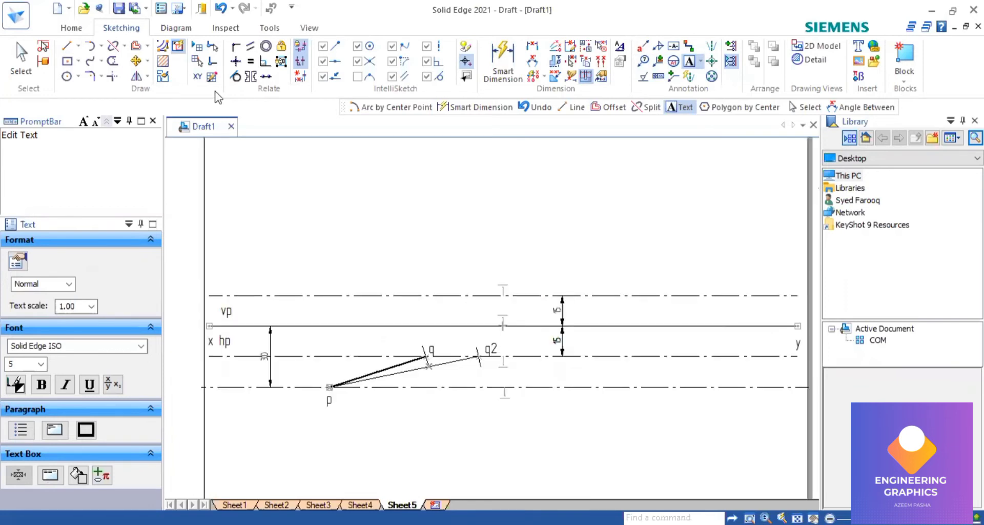
# Draw a vertical projector from p to the 15 mm line on the VP side and label its upper end p'.
pyautogui.click(66, 48)
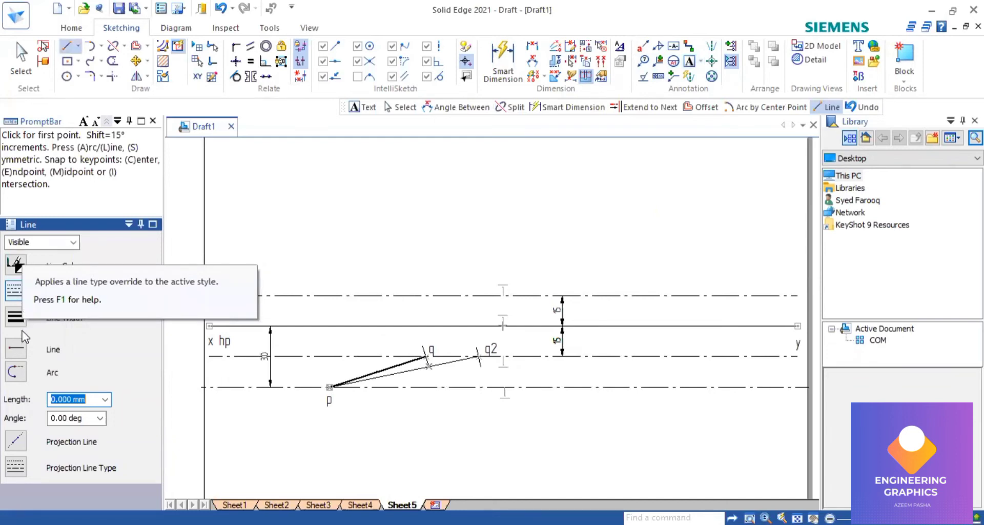
pyautogui.click(329, 387)
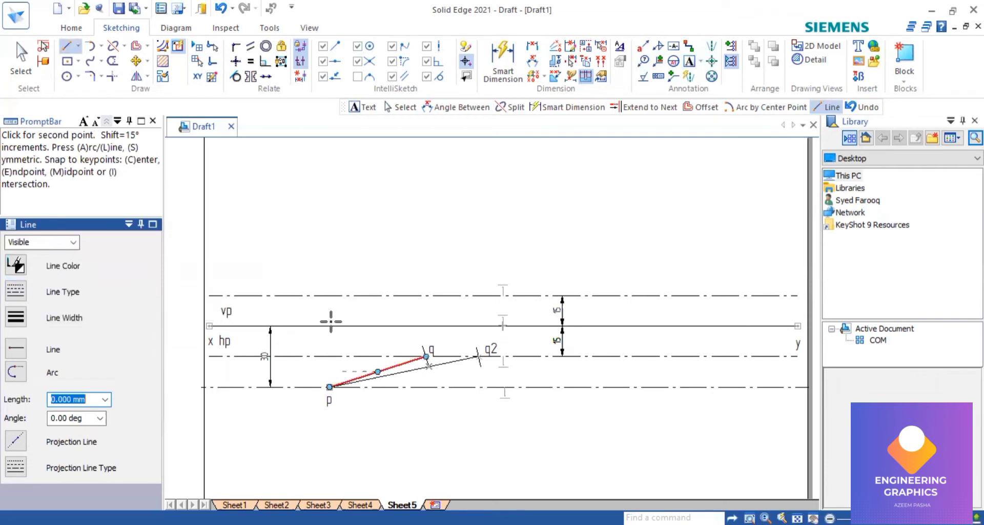
pyautogui.click(328, 294)
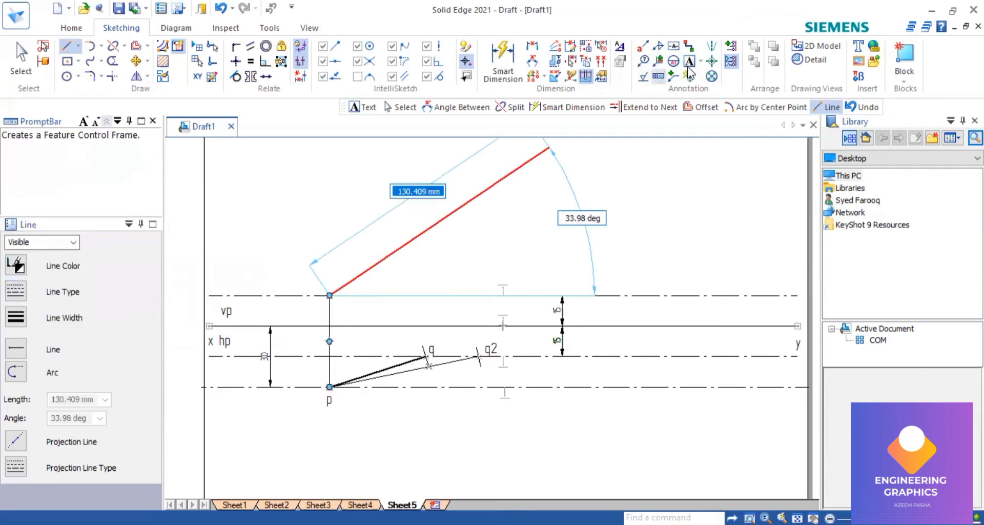
pyautogui.click(319, 277)
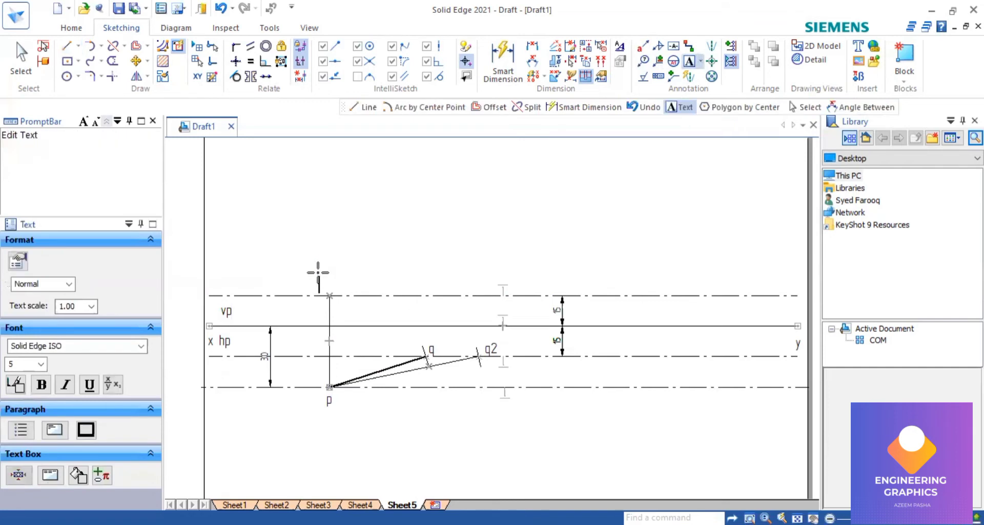
pyautogui.write('p')
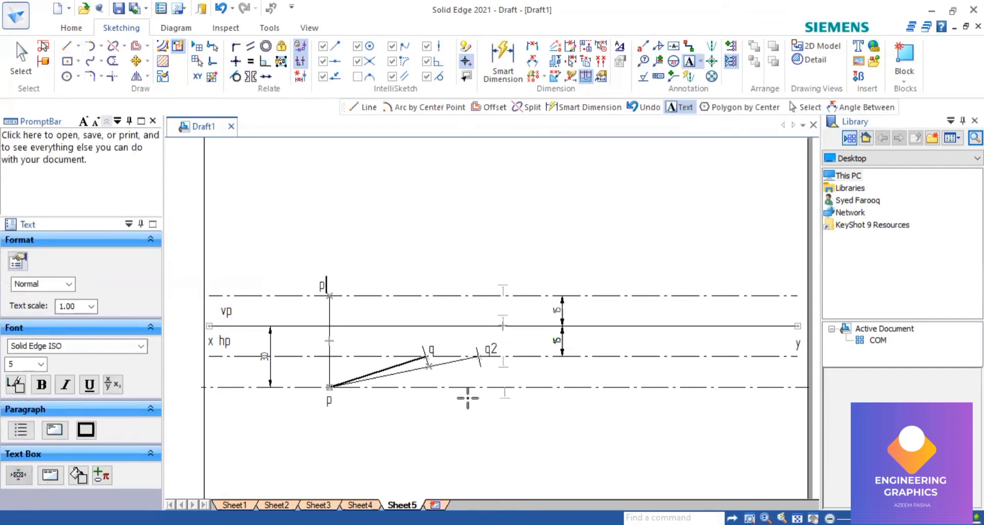
pyautogui.write("'")
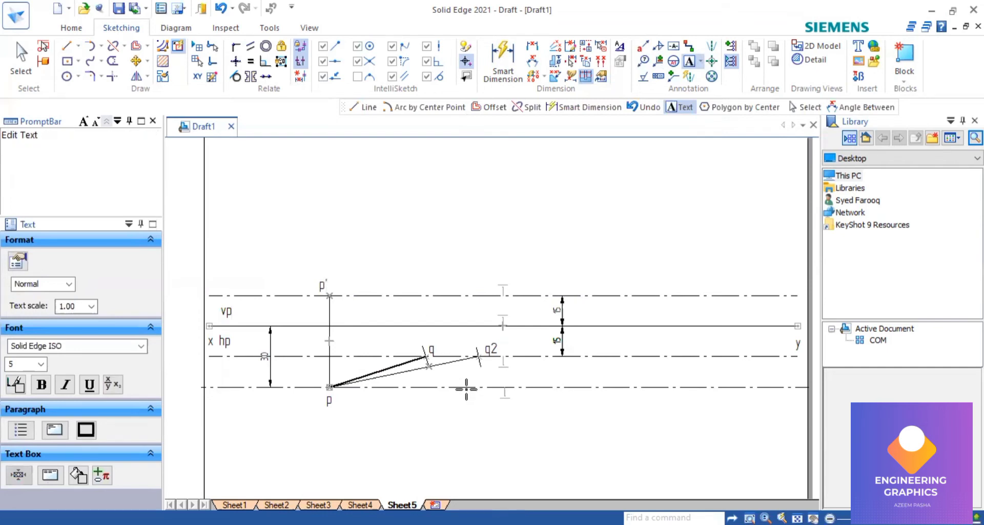
# Draw an arc centred on p from q down to the horizontal line through p, with a 50 mm radius.
pyautogui.click(100, 45)
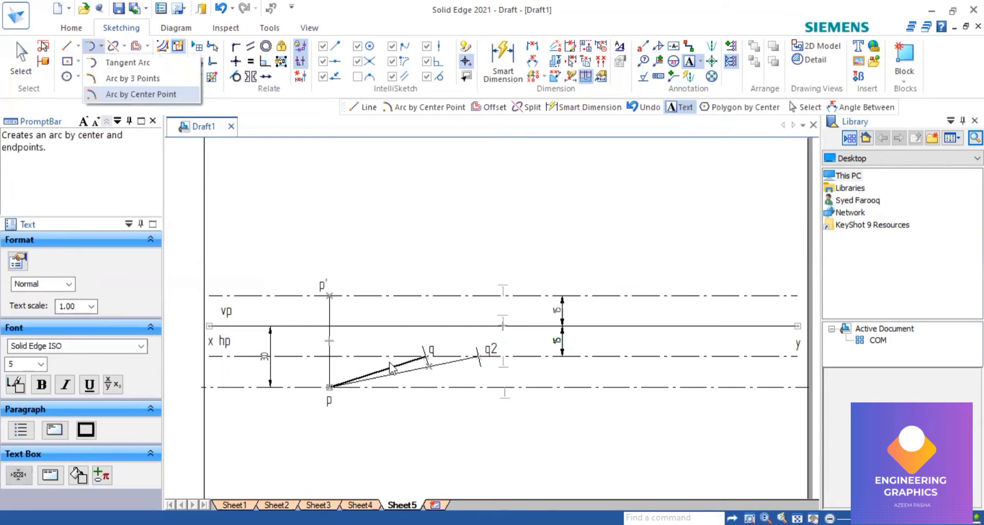
pyautogui.click(139, 91)
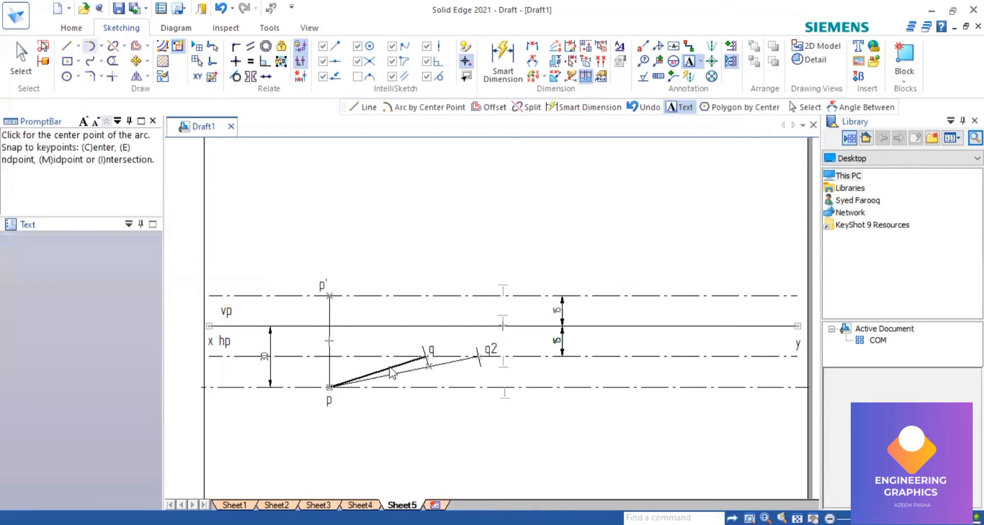
pyautogui.click(341, 394)
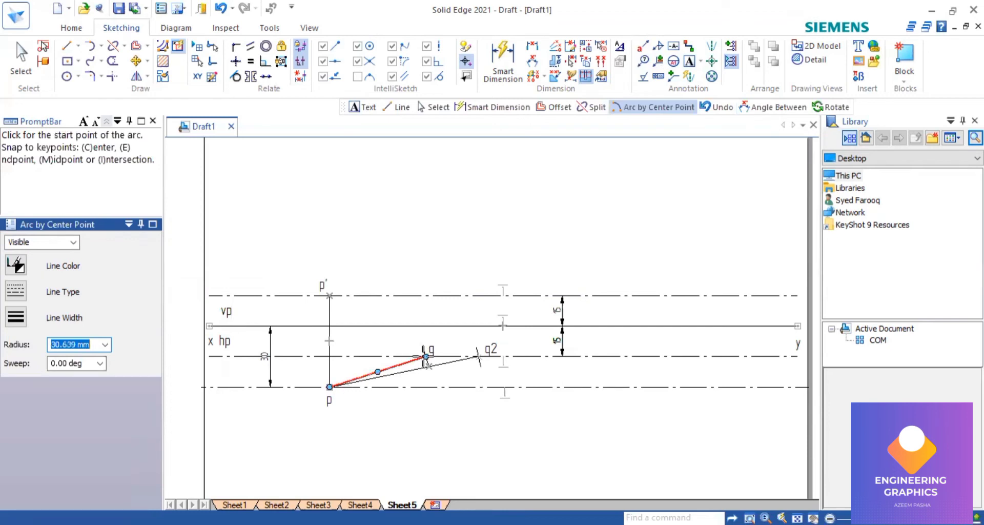
pyautogui.click(425, 356)
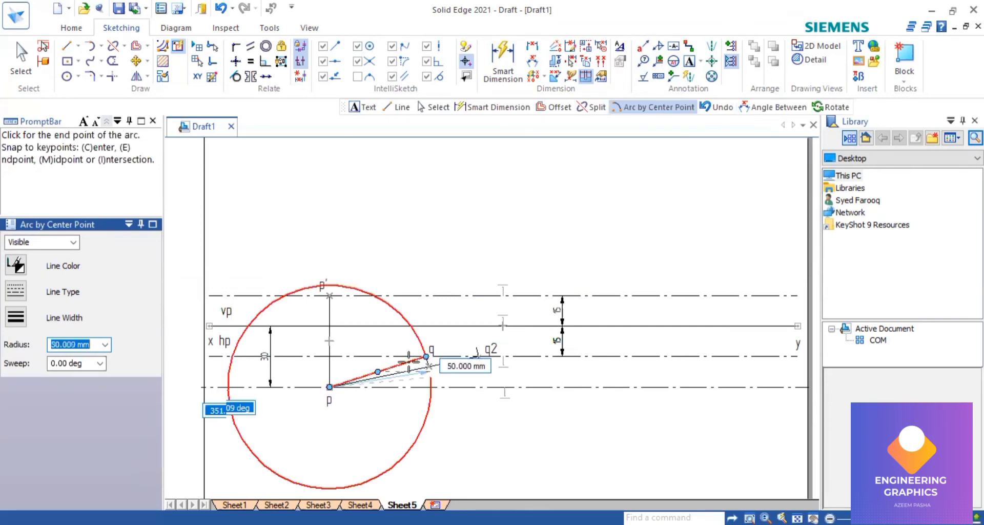
pyautogui.rightClick(373, 366)
pyautogui.click(329, 386)
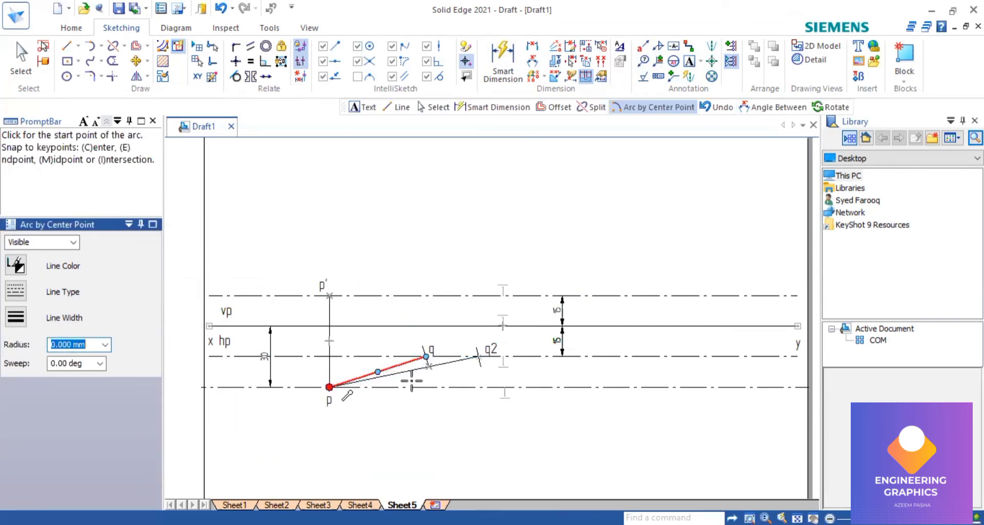
pyautogui.click(426, 356)
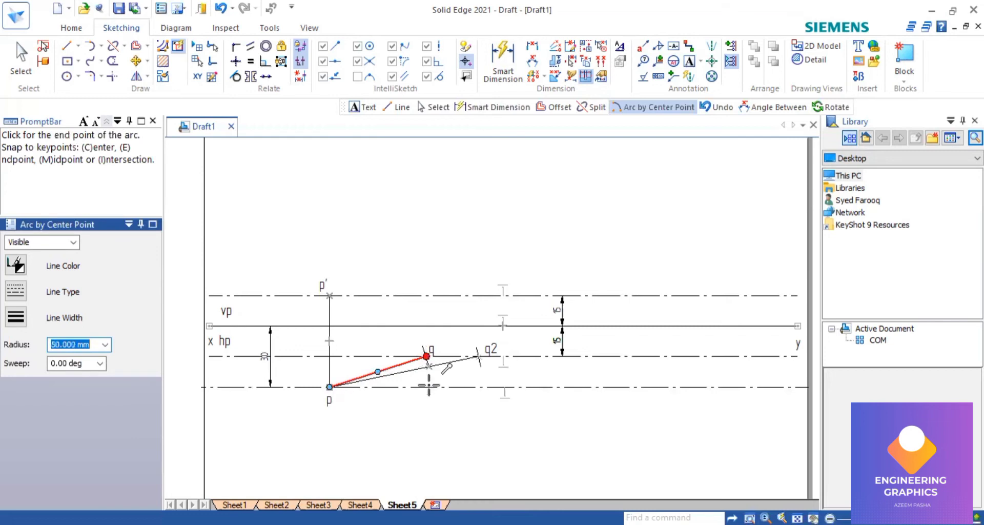
pyautogui.click(432, 388)
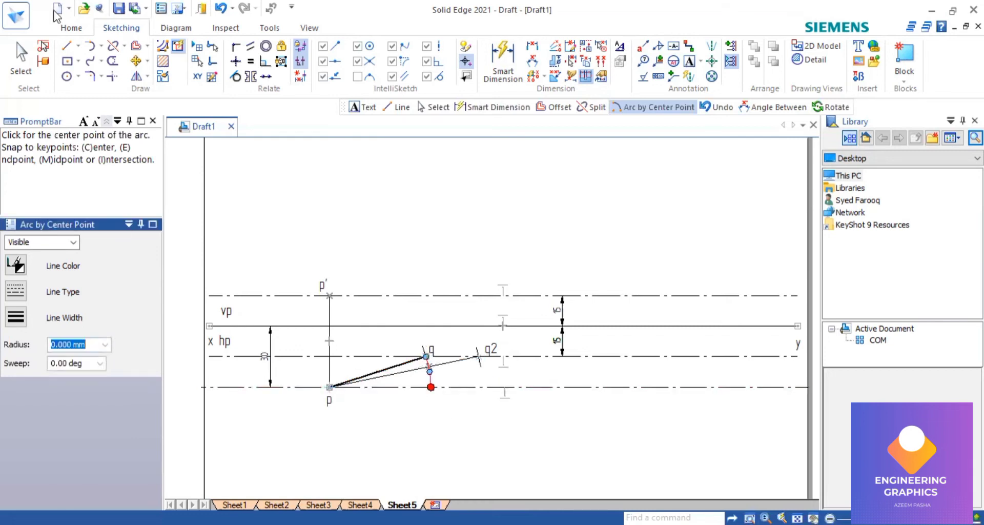
# Draw a vertical projector from the 50 mm arc's lower end up to well above the 15 mm line on the VP side.
pyautogui.click(66, 47)
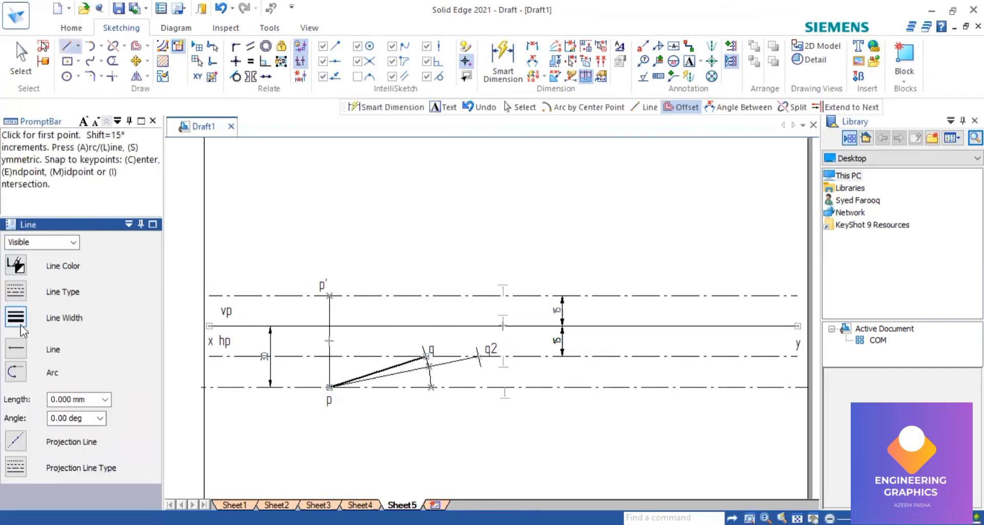
pyautogui.click(431, 387)
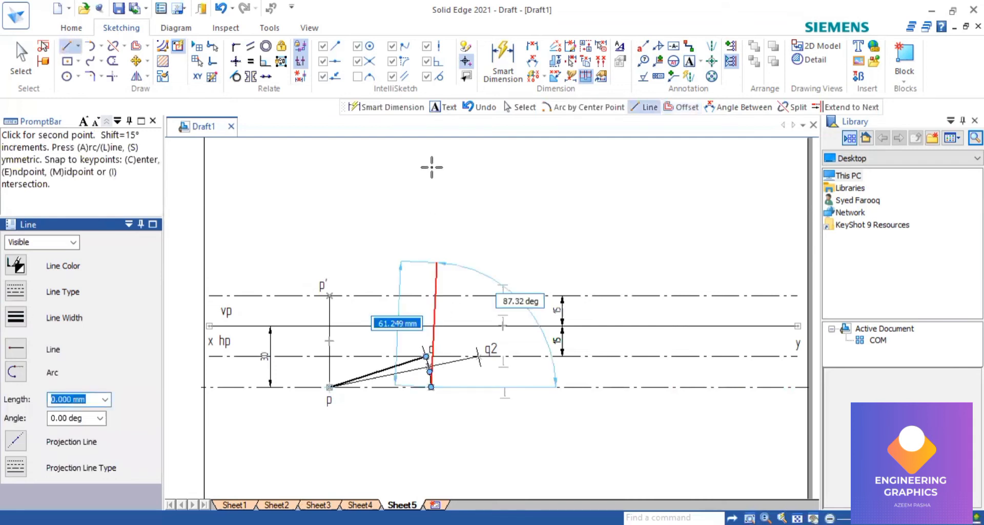
pyautogui.click(469, 176)
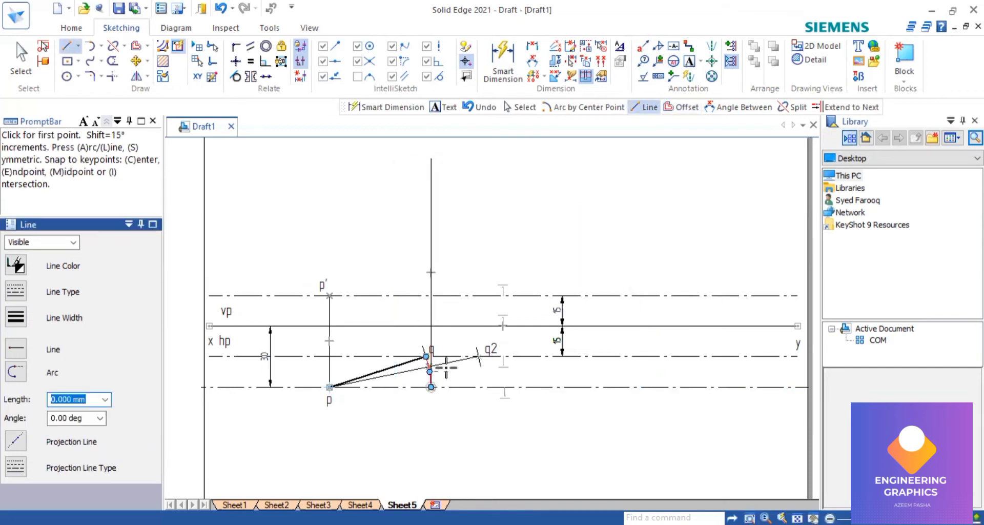
# Dimension the length of the line from p to q2, placing the dimension below the line.
pyautogui.click(502, 60)
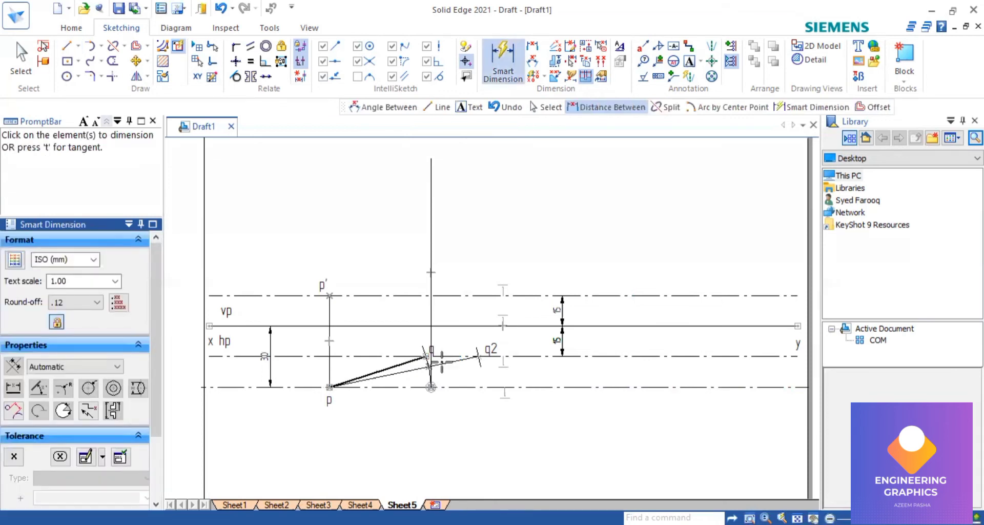
pyautogui.scroll(2, 441, 378)
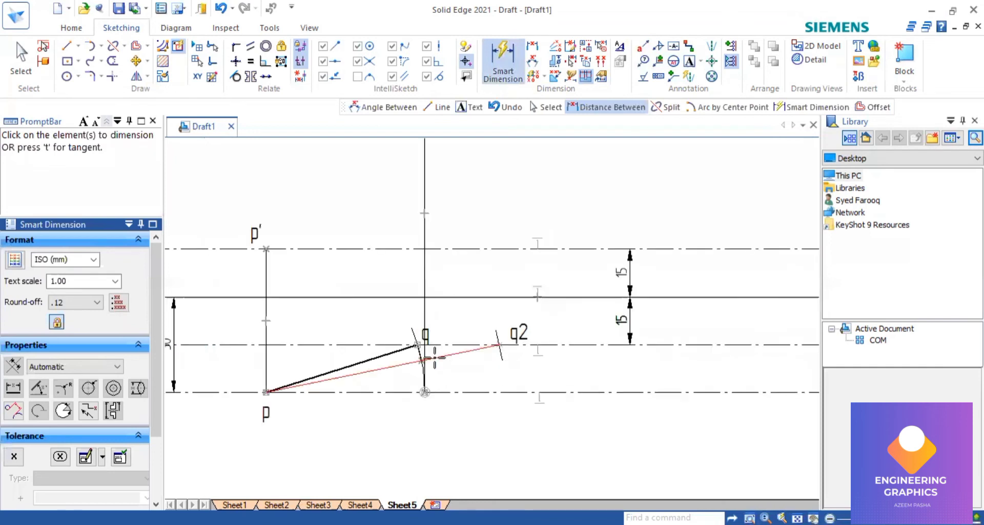
pyautogui.rightClick(461, 423)
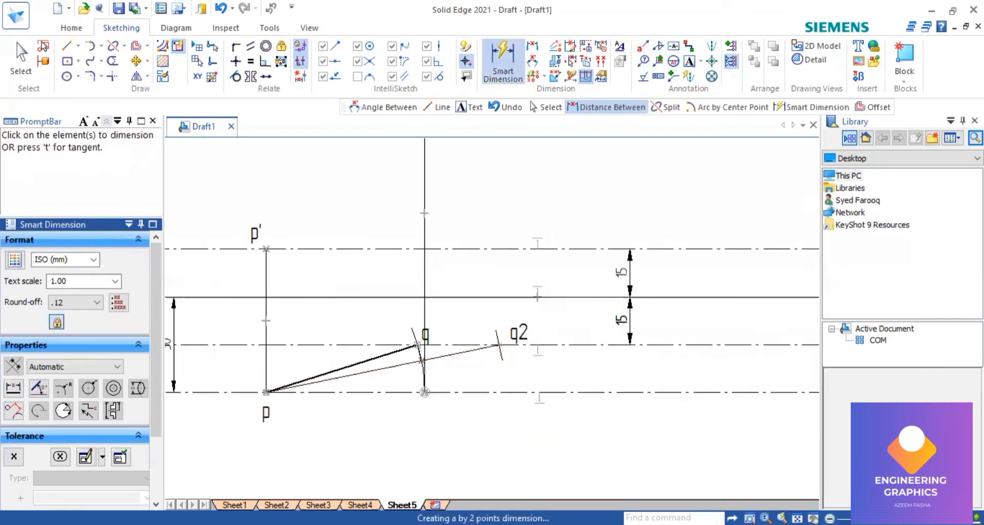
pyautogui.click(382, 368)
pyautogui.click(796, 518)
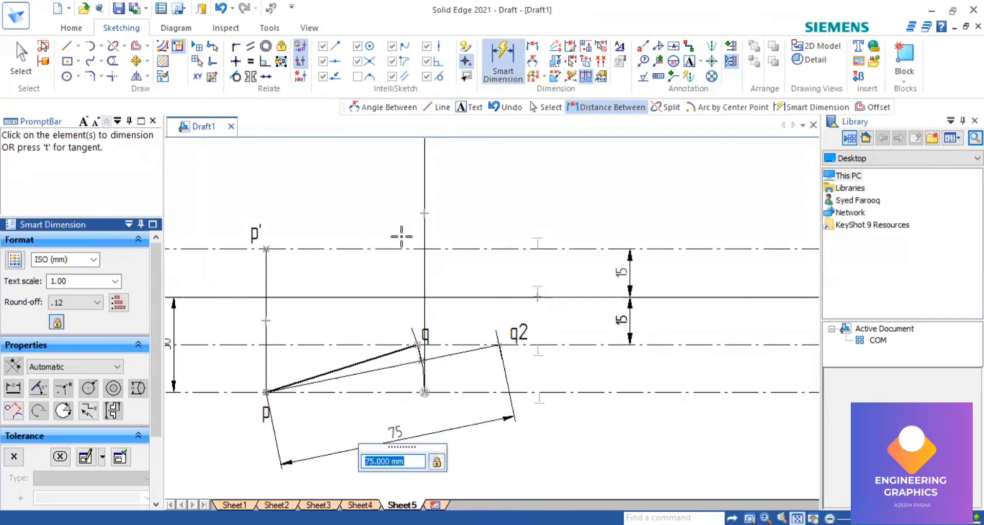
pyautogui.scroll(1, 400, 238)
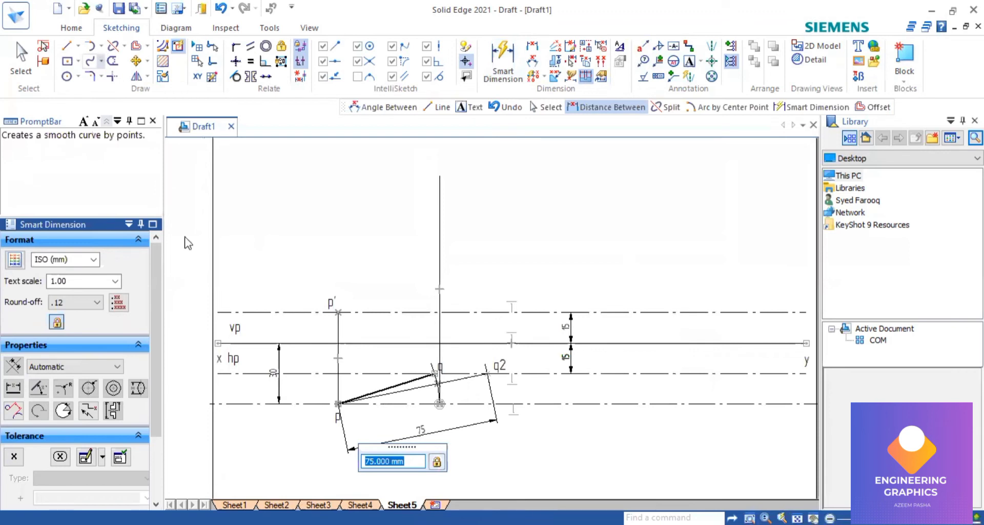
# Draw a short arc of 75 mm radius centred on p', crossing the tall vertical projector.
pyautogui.click(113, 307)
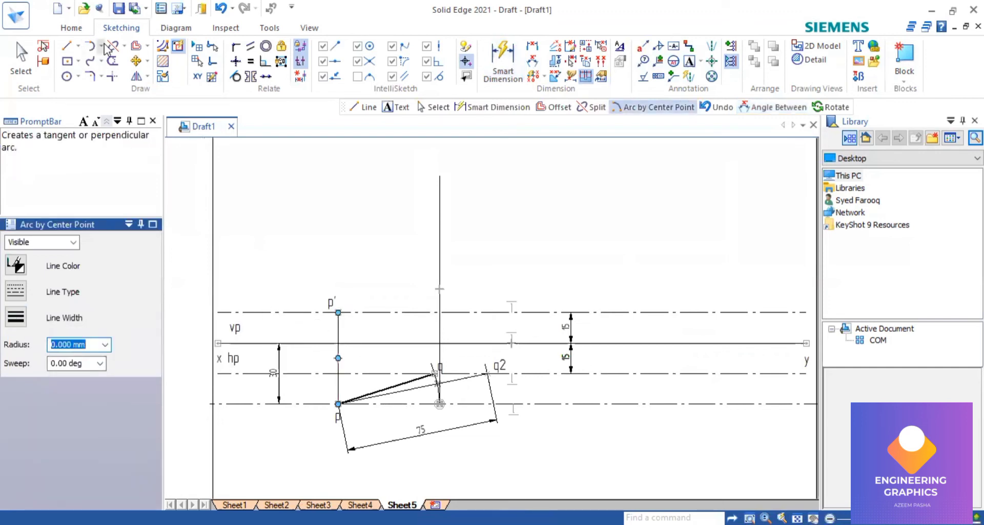
pyautogui.click(337, 312)
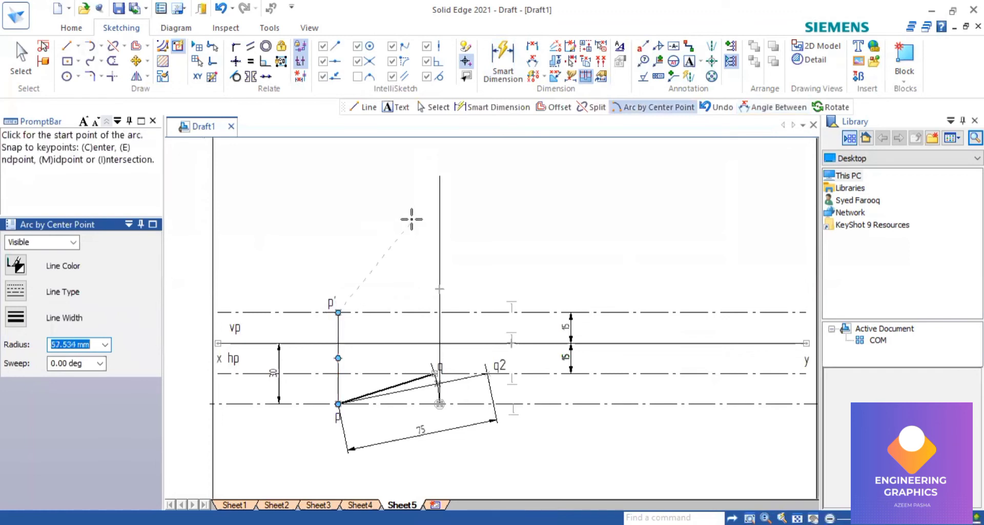
pyautogui.write('75')
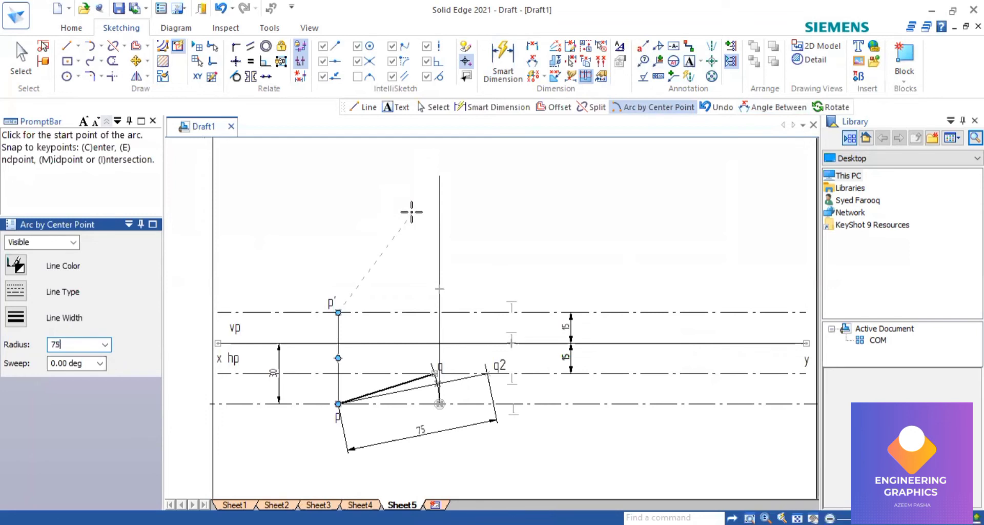
pyautogui.press('Tab')
pyautogui.click(427, 189)
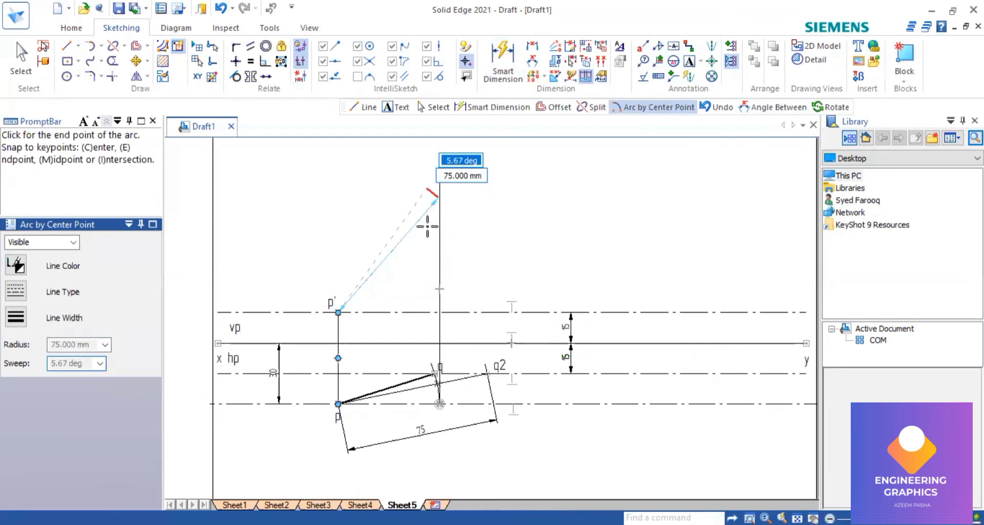
pyautogui.click(490, 192)
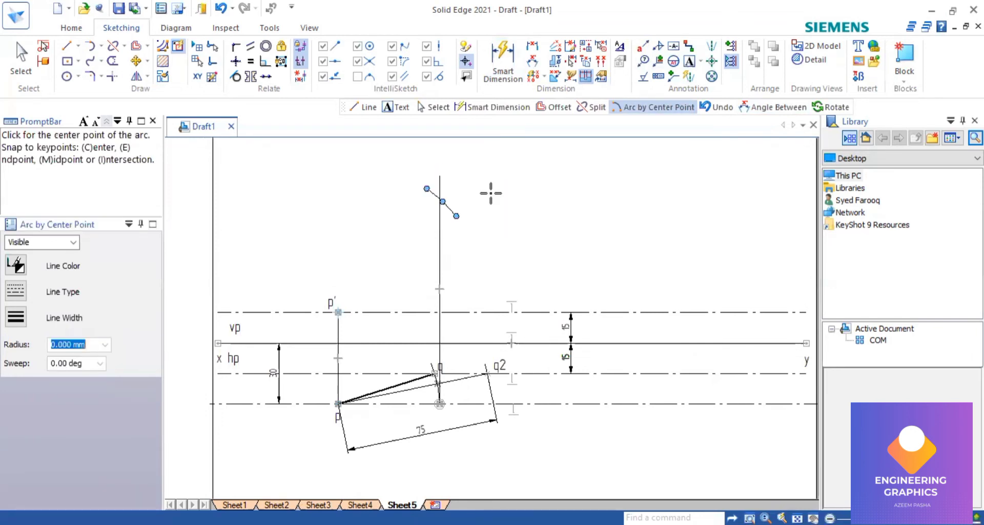
# Draw a line from p' to the intersection of the 75 mm arc and the tall vertical projector.
pyautogui.click(67, 47)
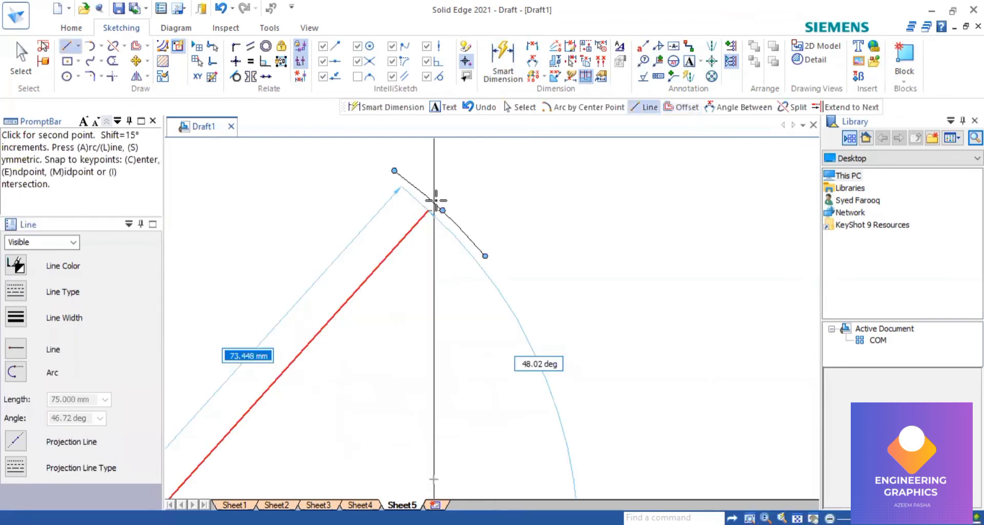
pyautogui.scroll(2, 434, 196)
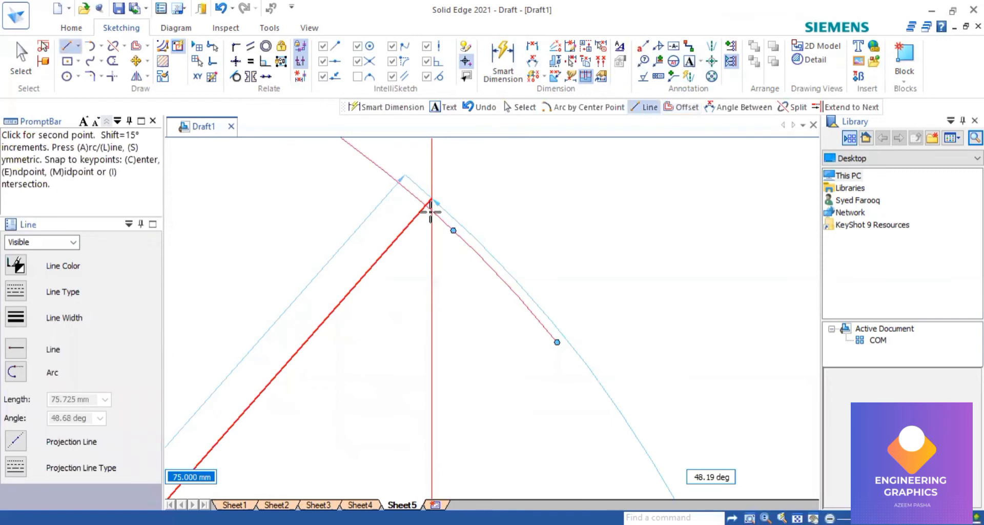
pyautogui.click(431, 211)
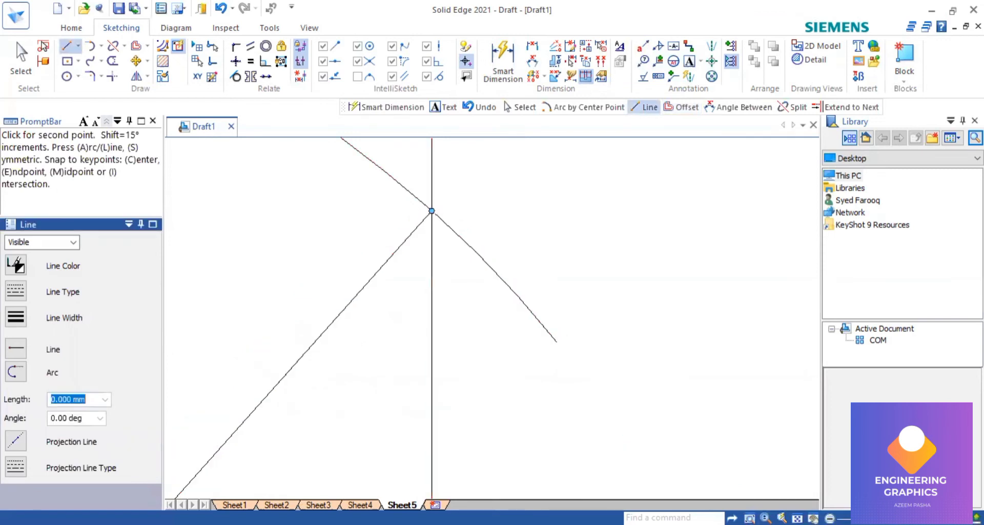
pyautogui.rightClick(432, 211)
pyautogui.hotkey('ctrl', 'f')
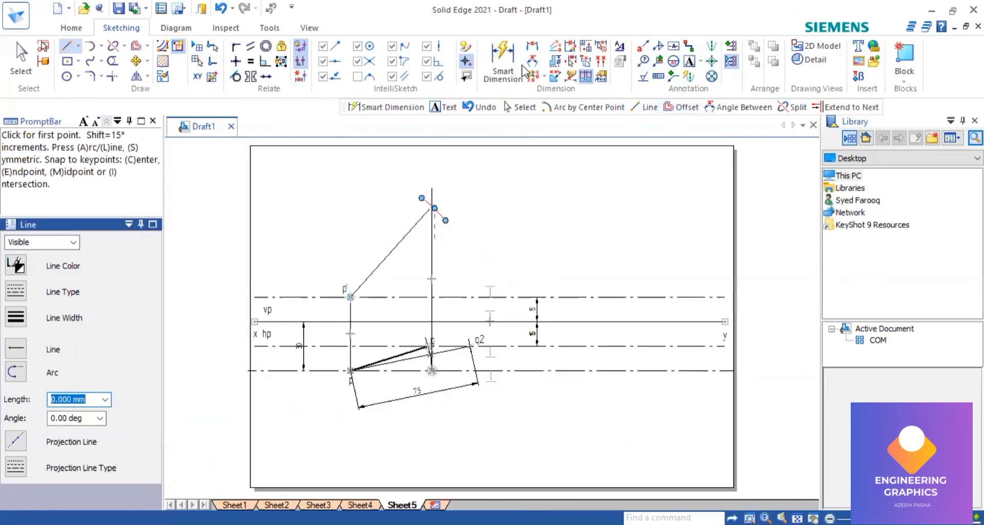
# Dimension the inclined line from p' and draw a long horizontal chain line through its upper end.
pyautogui.click(503, 62)
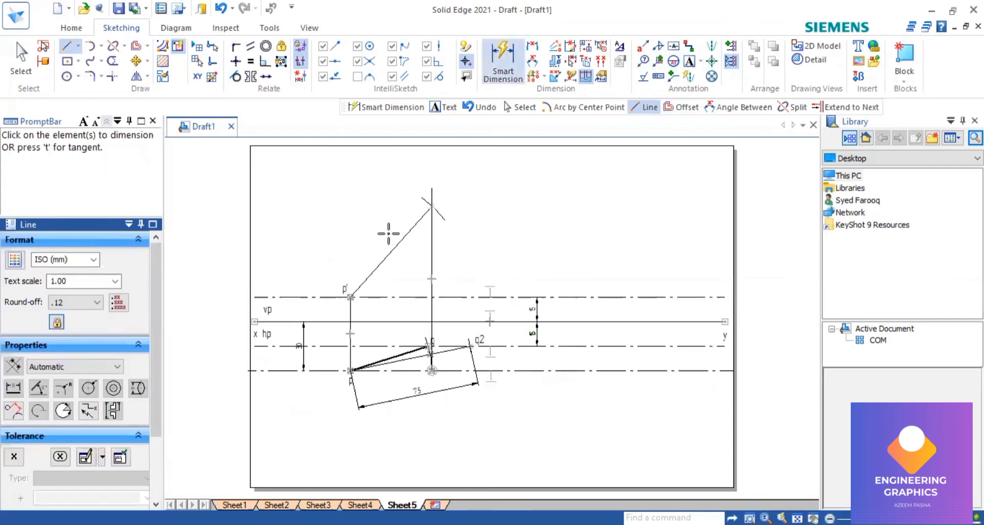
pyautogui.click(383, 229)
pyautogui.click(378, 220)
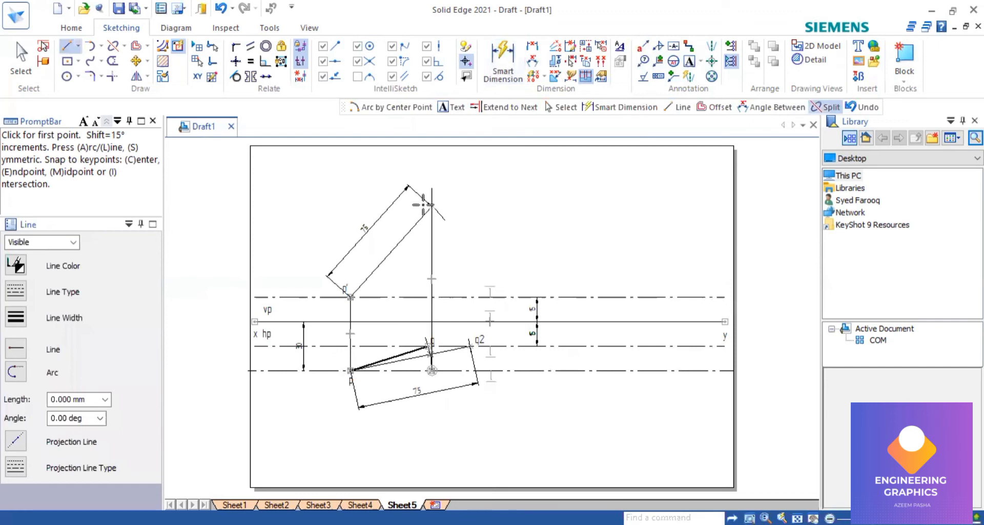
pyautogui.click(278, 205)
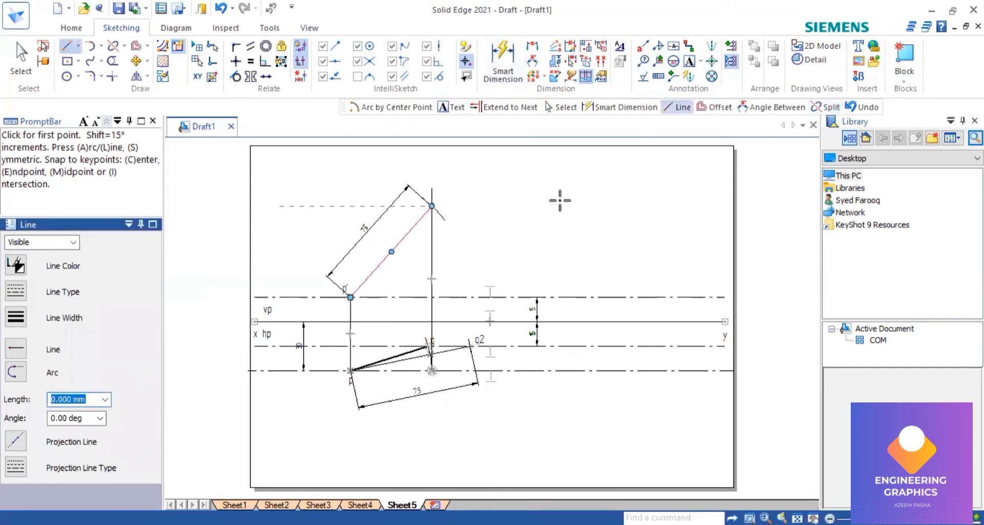
pyautogui.click(714, 206)
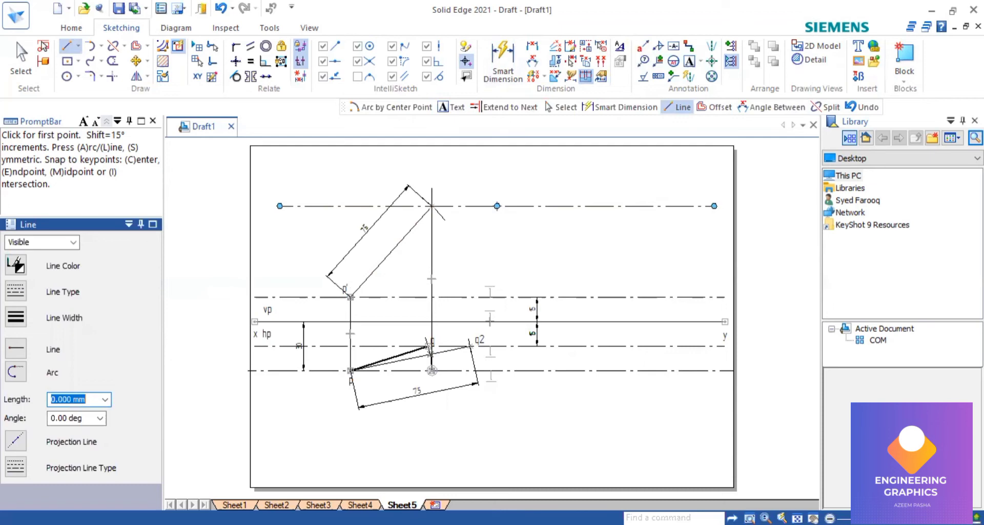
# Consult the Problem 8 figure in the PDF and draw a vertical projector from q2 to the 15 mm line on the VP side.
pyautogui.hotkey('alt', 'Tab')
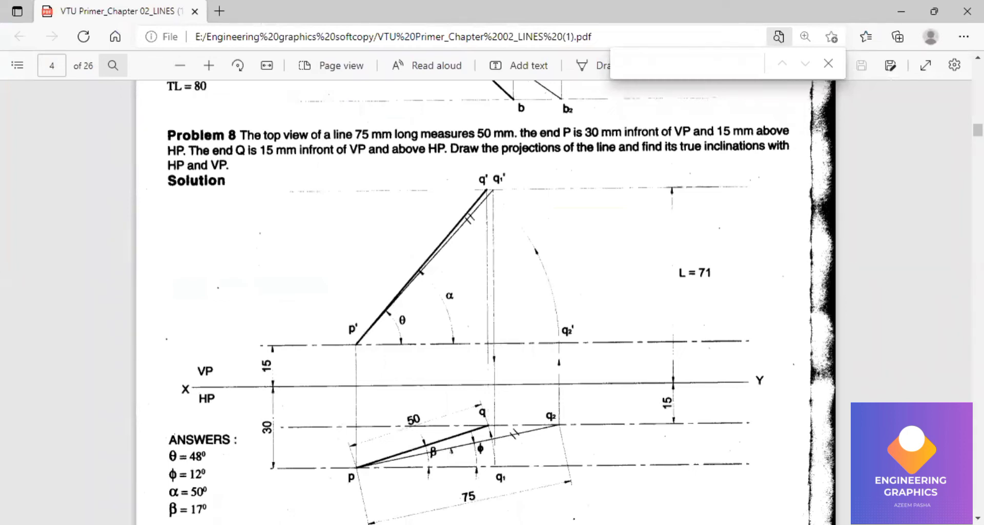
pyautogui.hotkey('alt', 'Tab')
pyautogui.click(470, 346)
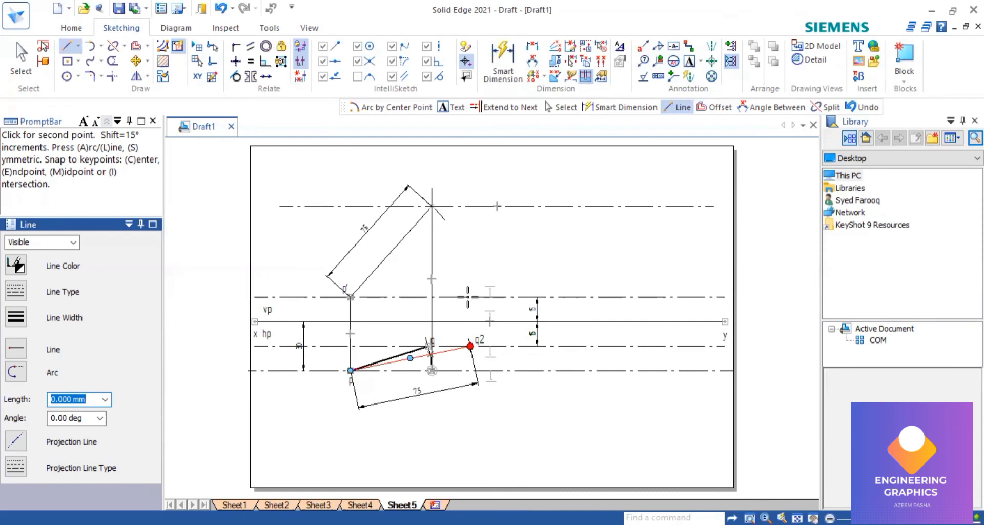
pyautogui.press('Return')
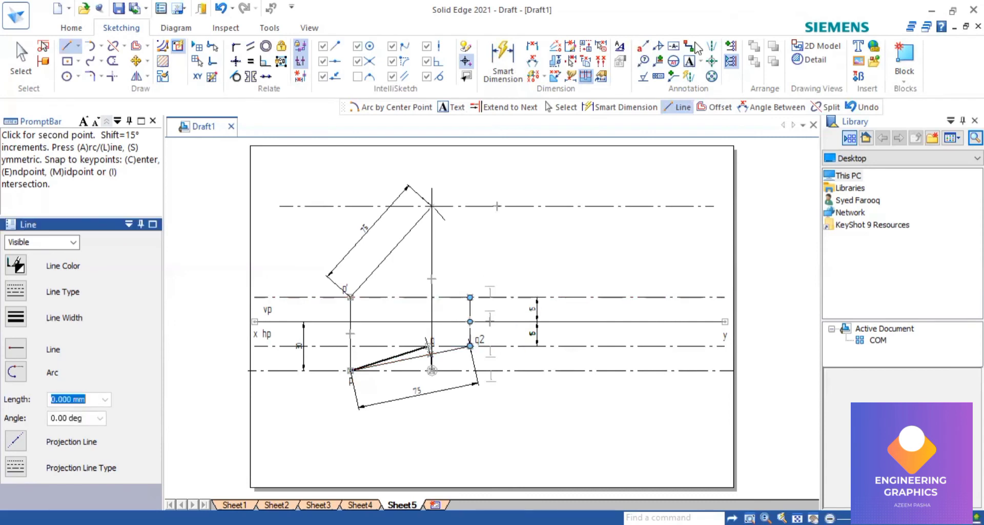
# Draw an arc of about 73.5 mm radius centred on p' from the q2 projector's upper end to just past the upper chain line.
pyautogui.click(102, 100)
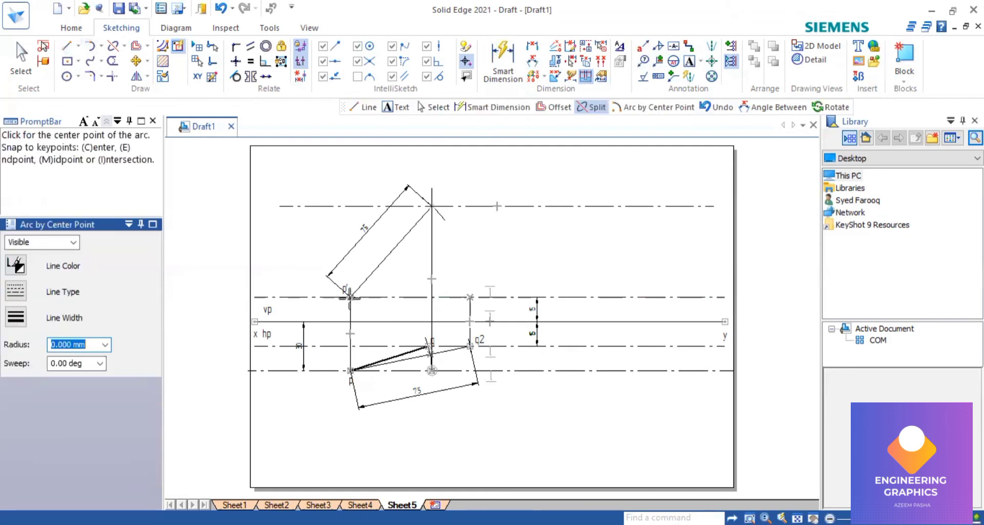
pyautogui.click(351, 296)
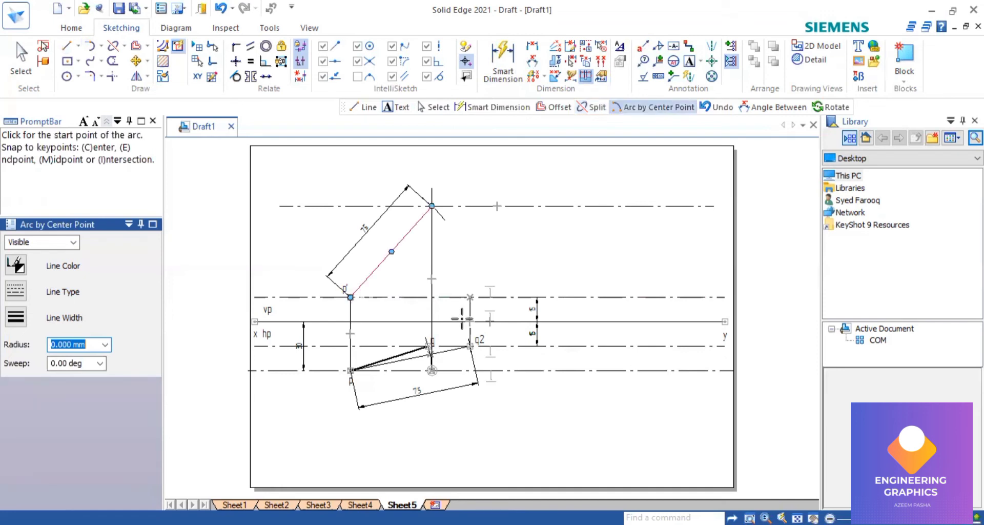
pyautogui.click(470, 296)
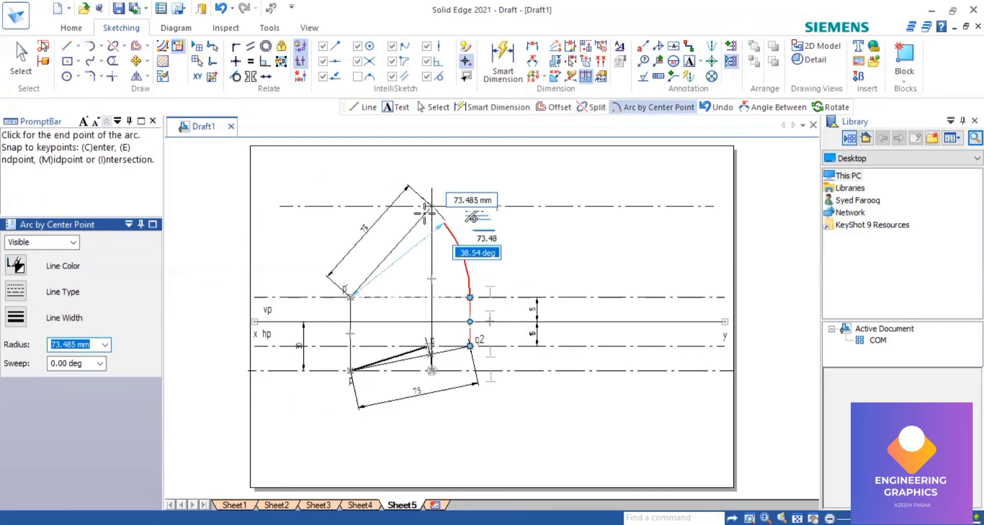
pyautogui.scroll(1, 424, 211)
pyautogui.scroll(1, 410, 208)
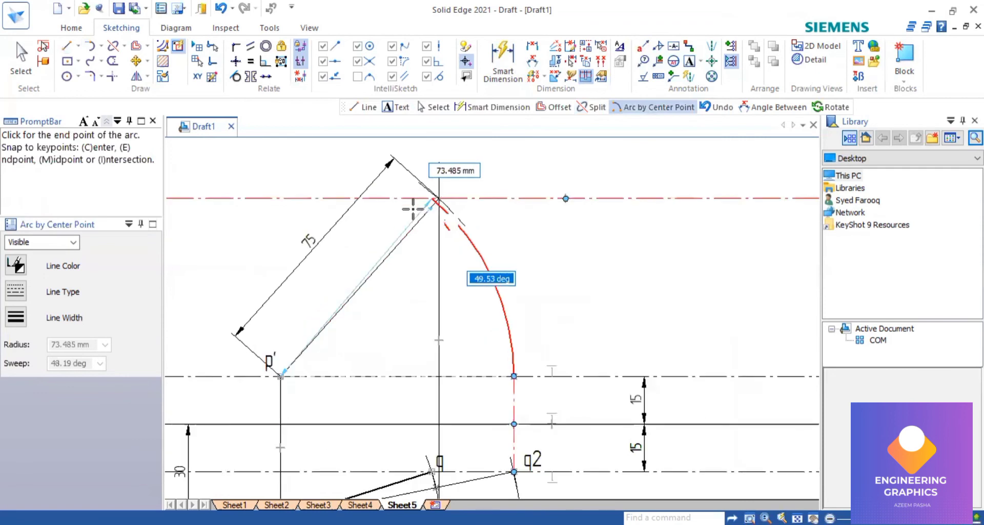
pyautogui.click(407, 181)
# Draw a thick line from p' to the intersection of the new arc and the upper horizontal chain line.
pyautogui.click(68, 48)
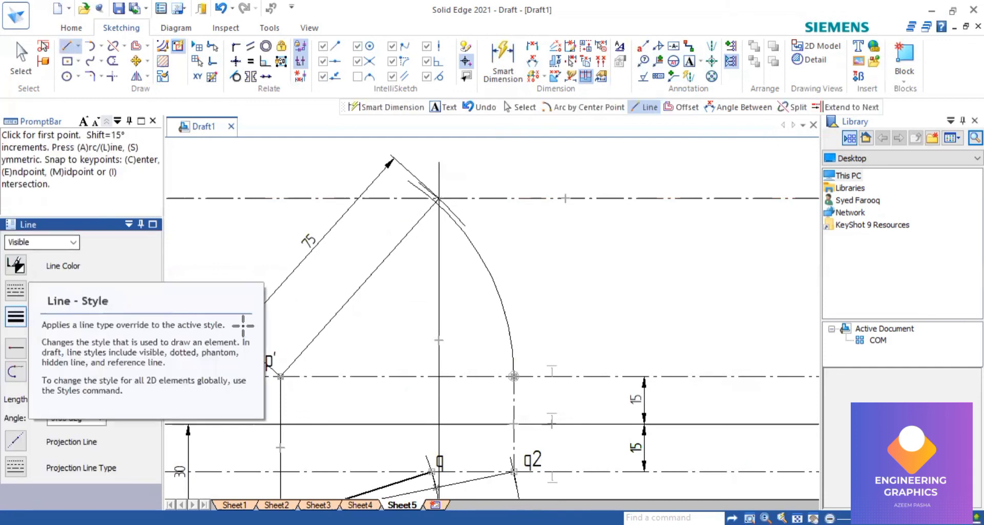
pyautogui.click(279, 376)
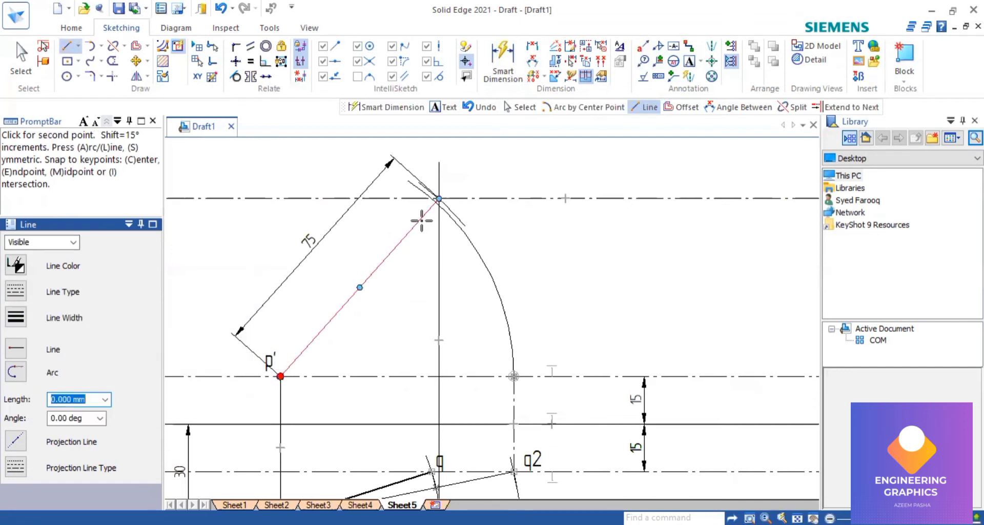
pyautogui.scroll(3, 421, 221)
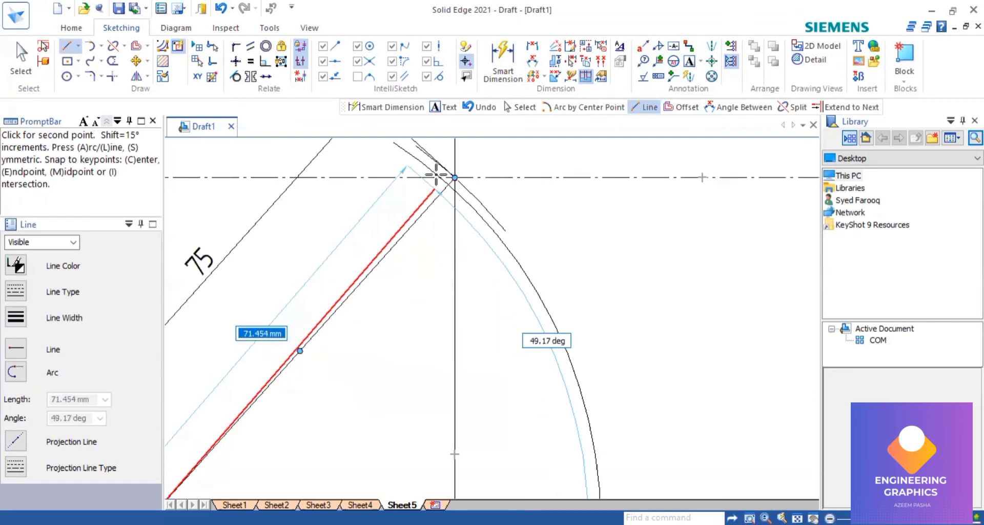
pyautogui.scroll(2, 451, 163)
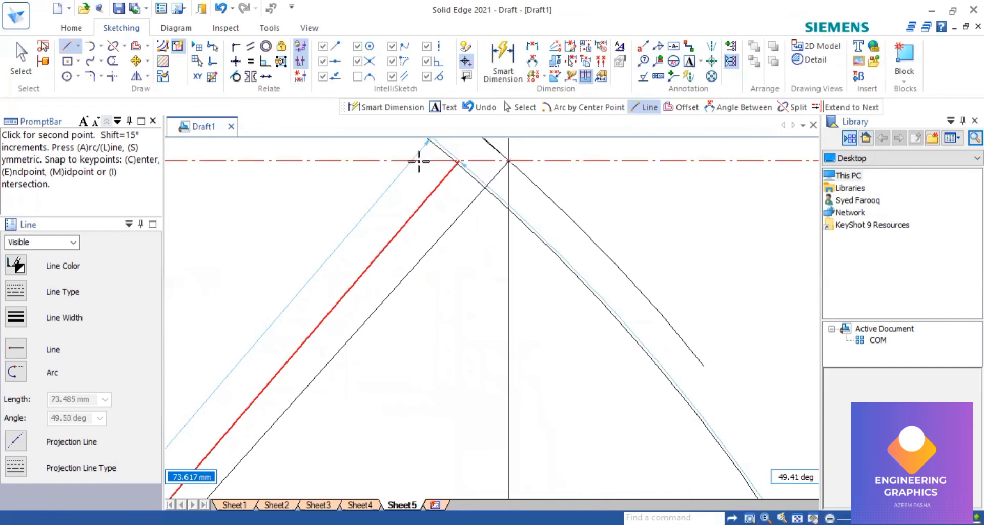
pyautogui.scroll(1, 453, 159)
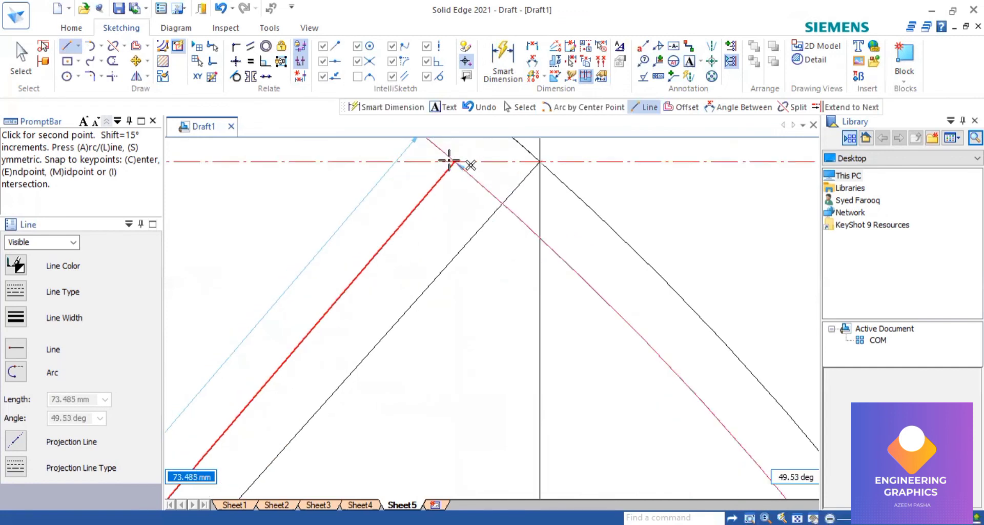
pyautogui.scroll(1, 451, 160)
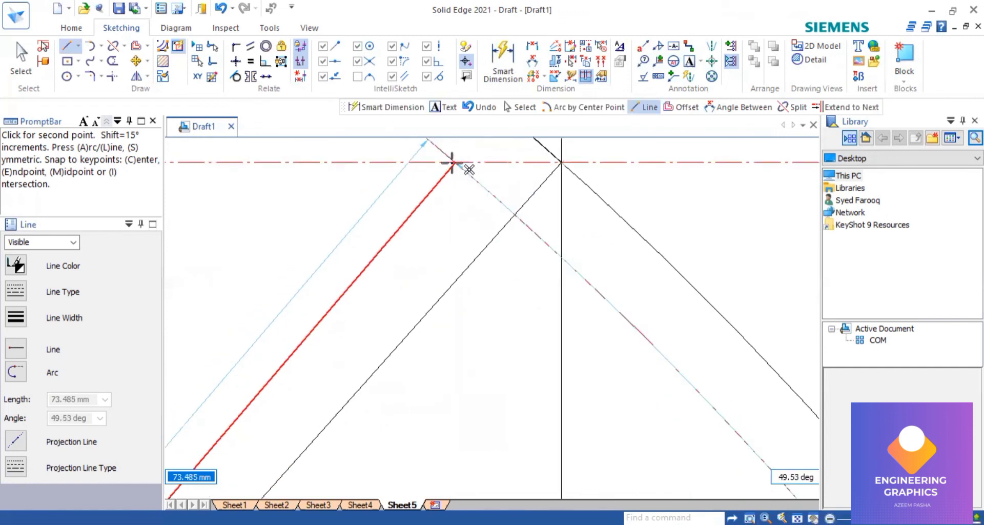
pyautogui.click(455, 162)
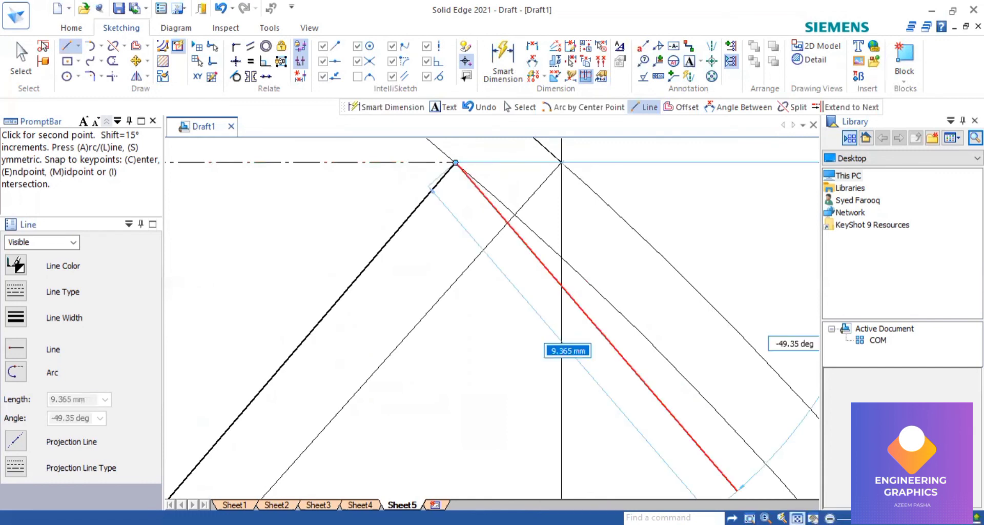
pyautogui.rightClick(464, 191)
pyautogui.hotkey('ctrl', 'shift', 'a')
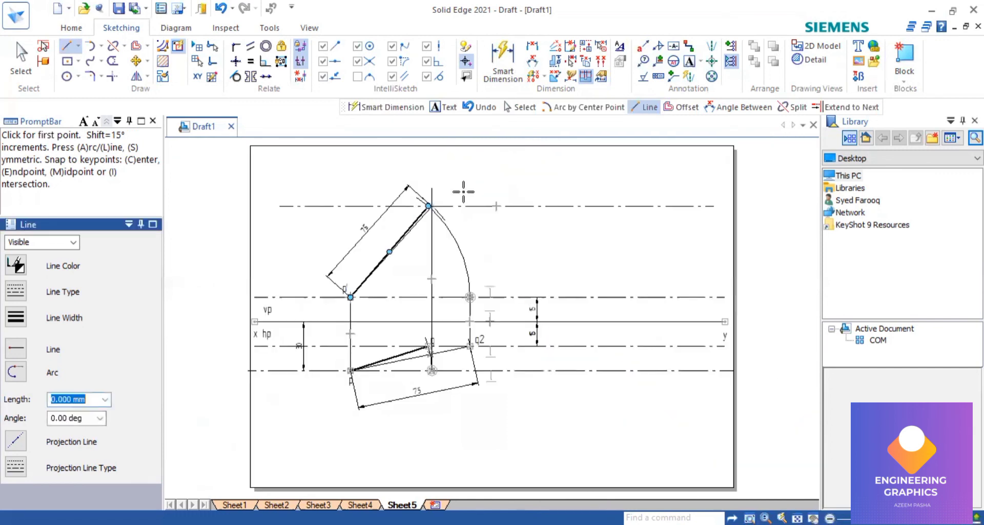
# Label the tall projector's intersection with the upper chain line q1' and the thick line's upper end q'.
pyautogui.scroll(2, 463, 191)
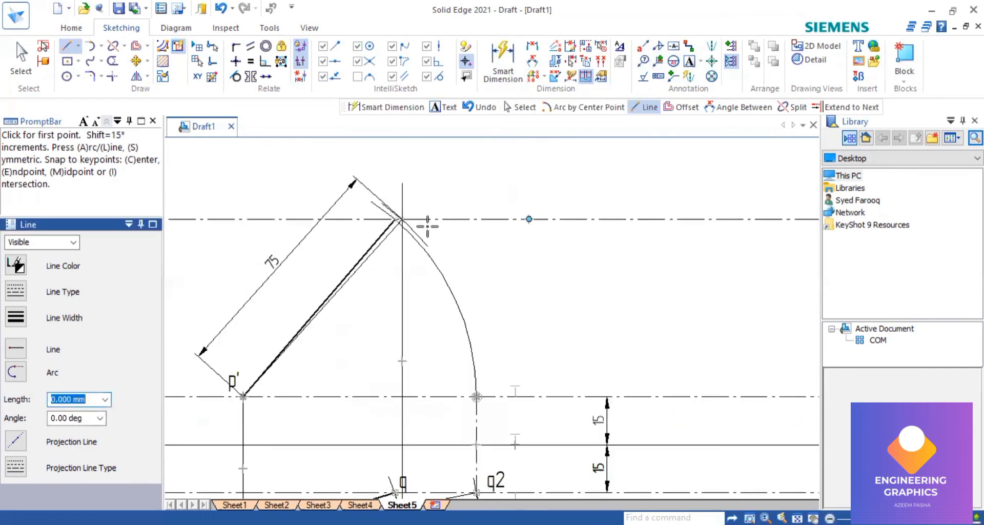
pyautogui.click(684, 62)
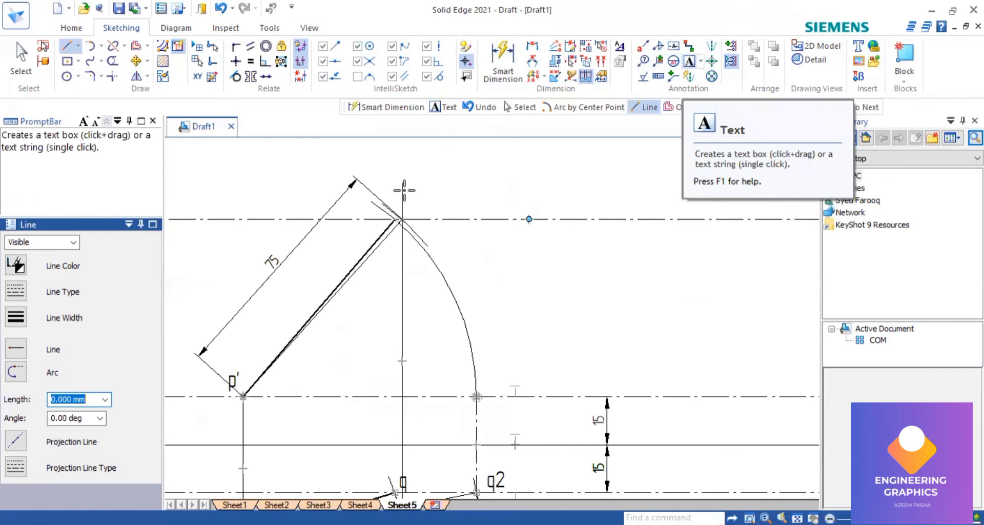
pyautogui.click(405, 191)
pyautogui.write('q')
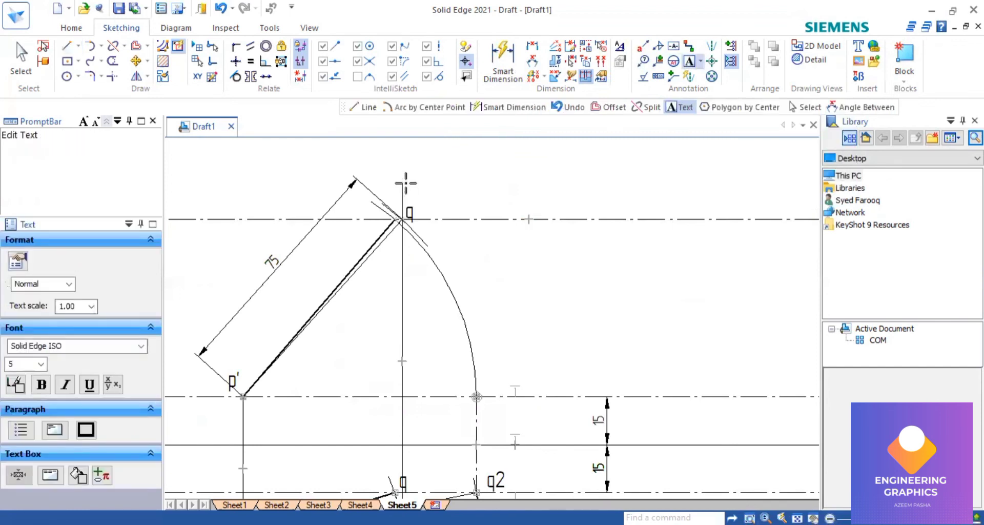
pyautogui.write("1'")
pyautogui.click(383, 187)
pyautogui.click(381, 187)
pyautogui.write('q1')
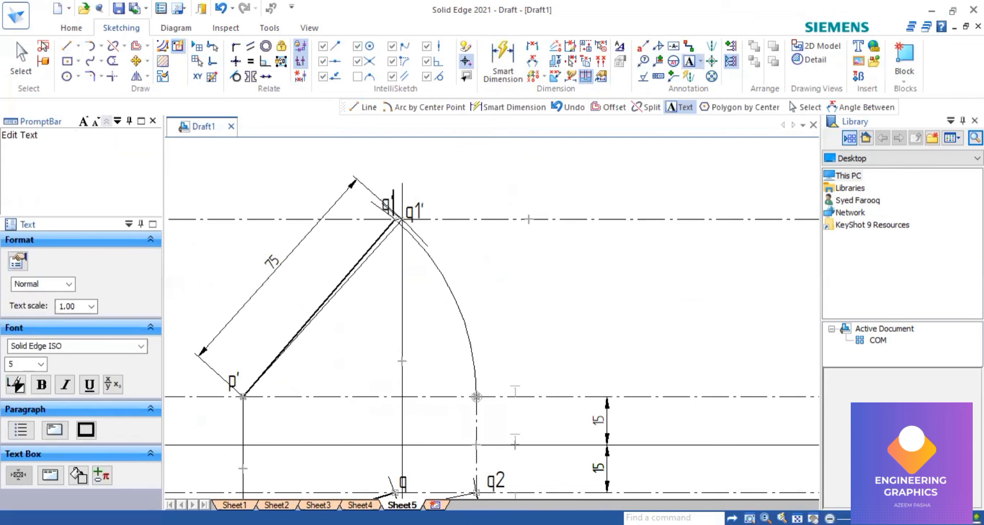
# Consult the Problem 8 figure in the PDF and dimension the vertical distance from the upper chain line to the xy line.
pyautogui.middleClick(487, 410)
pyautogui.scroll(2, 488, 412)
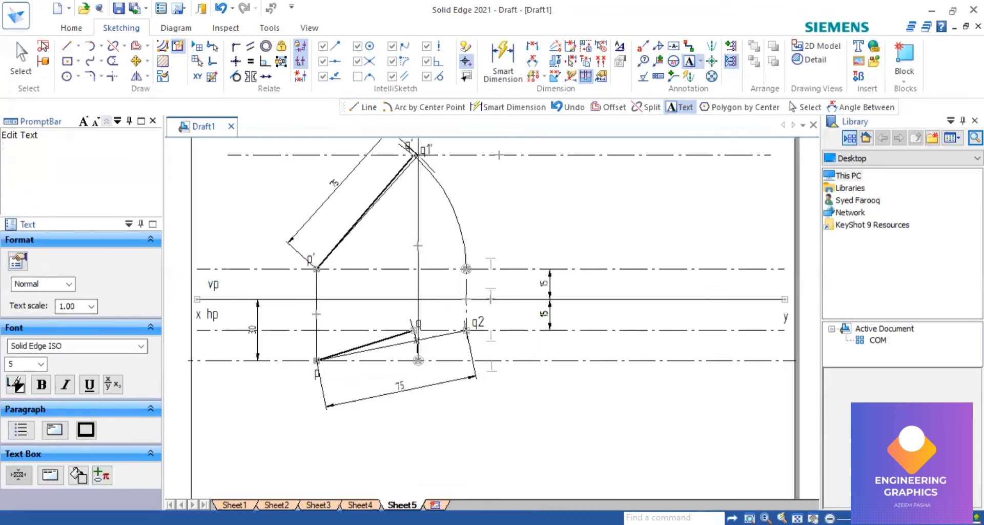
pyautogui.hotkey('alt', 'Tab')
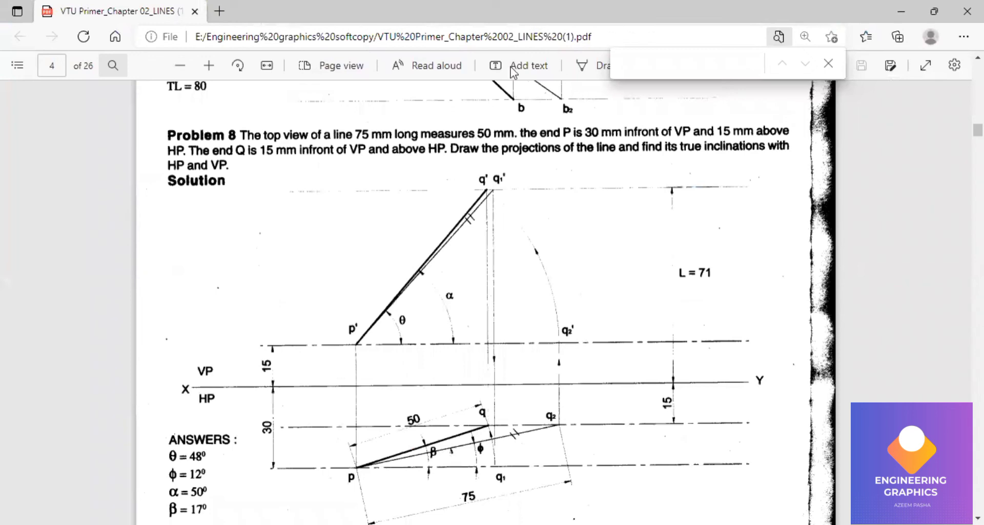
pyautogui.hotkey('alt', 'Tab')
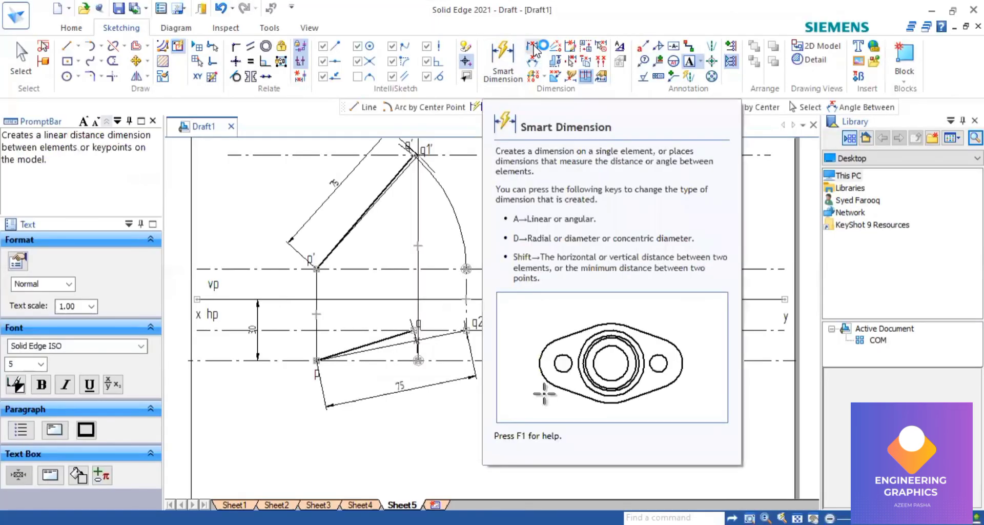
pyautogui.click(533, 46)
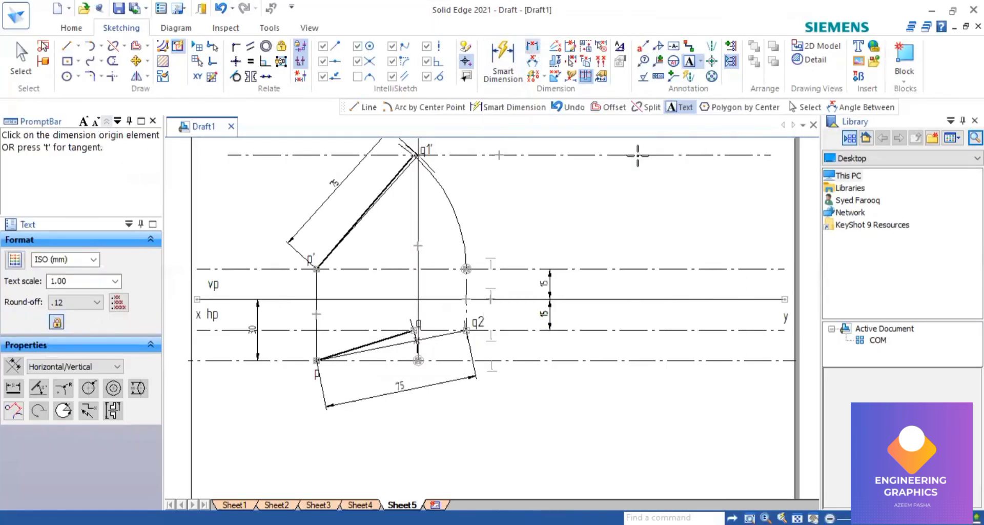
pyautogui.click(638, 155)
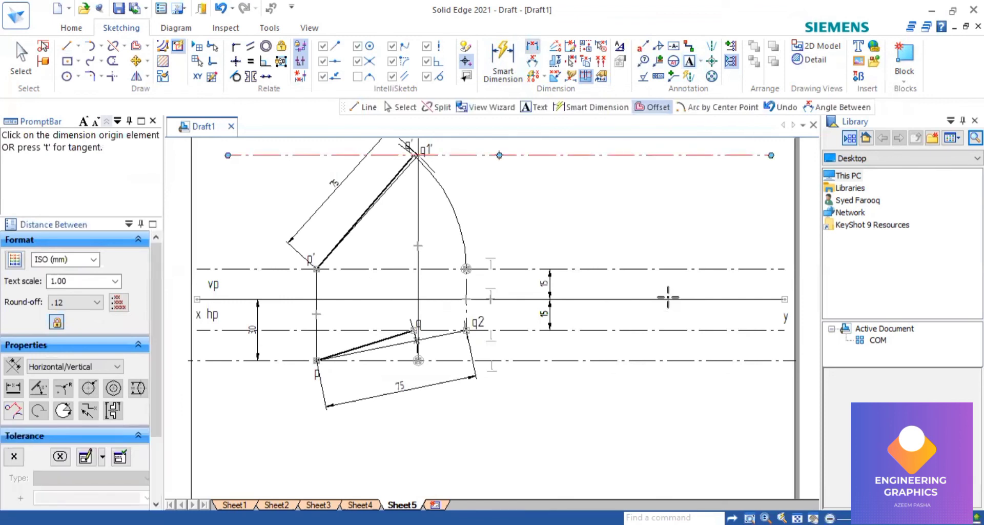
pyautogui.click(668, 298)
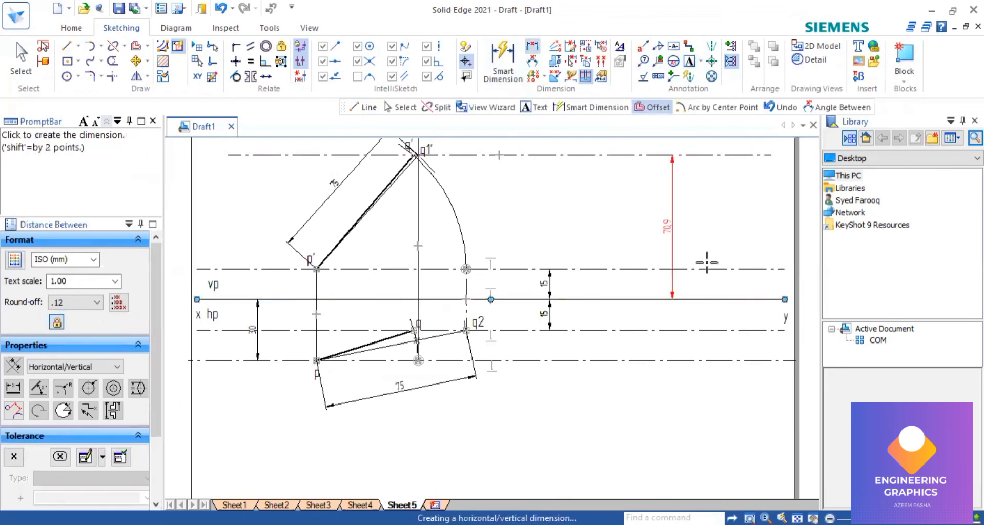
pyautogui.click(691, 241)
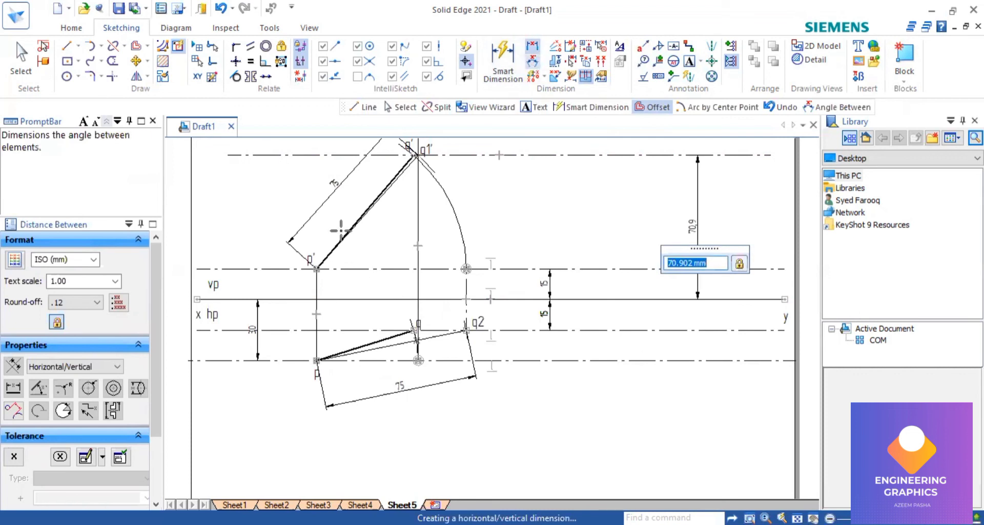
# Dimension the angle between the thick line p'q' and the horizontal chain line through p'.
pyautogui.scroll(5, 341, 245)
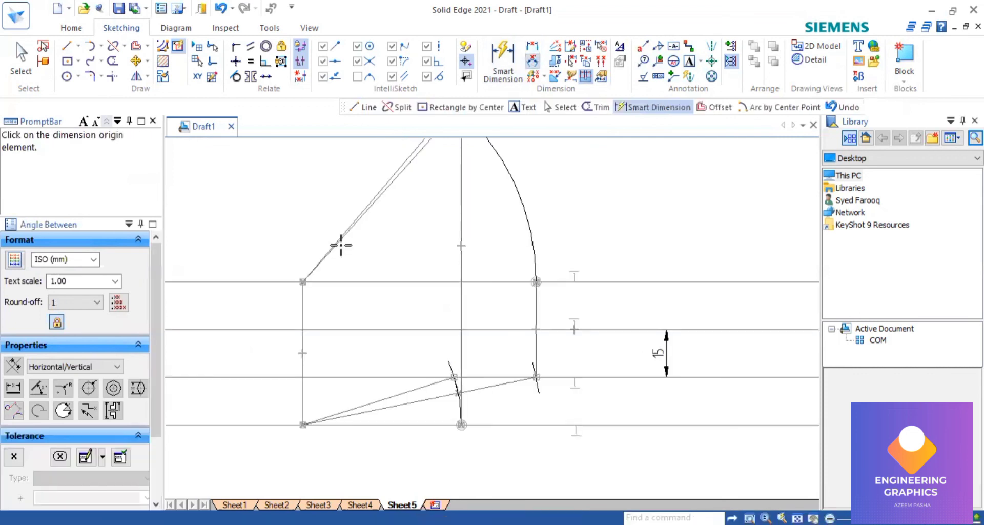
pyautogui.click(351, 209)
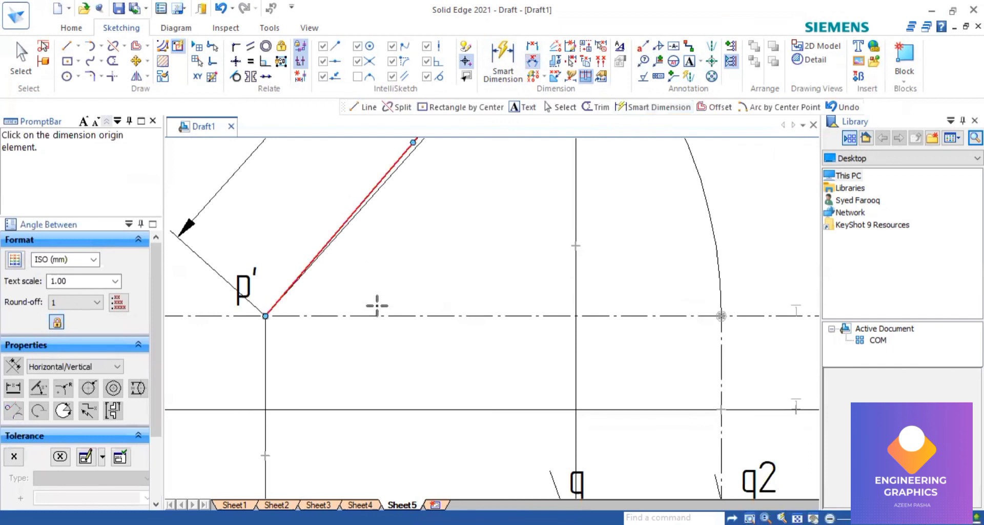
pyautogui.click(393, 287)
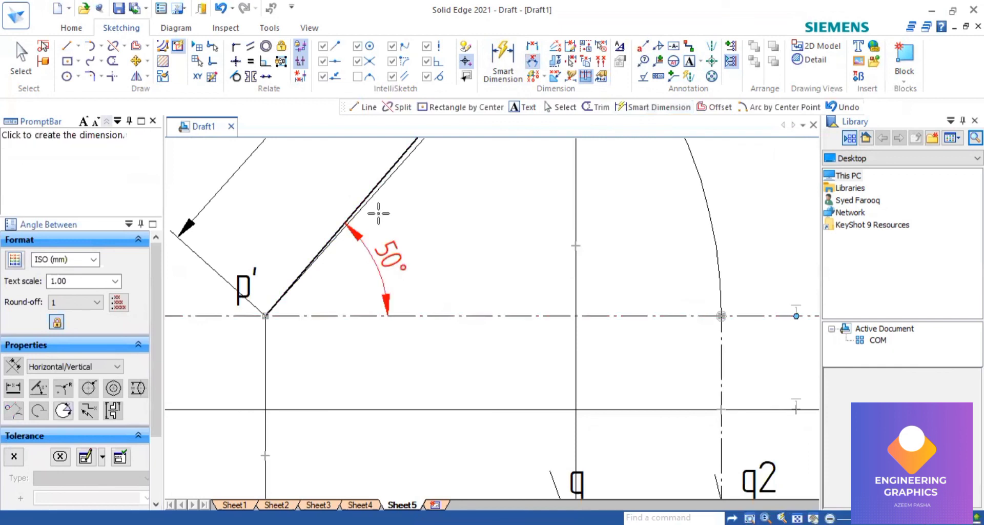
pyautogui.click(439, 136)
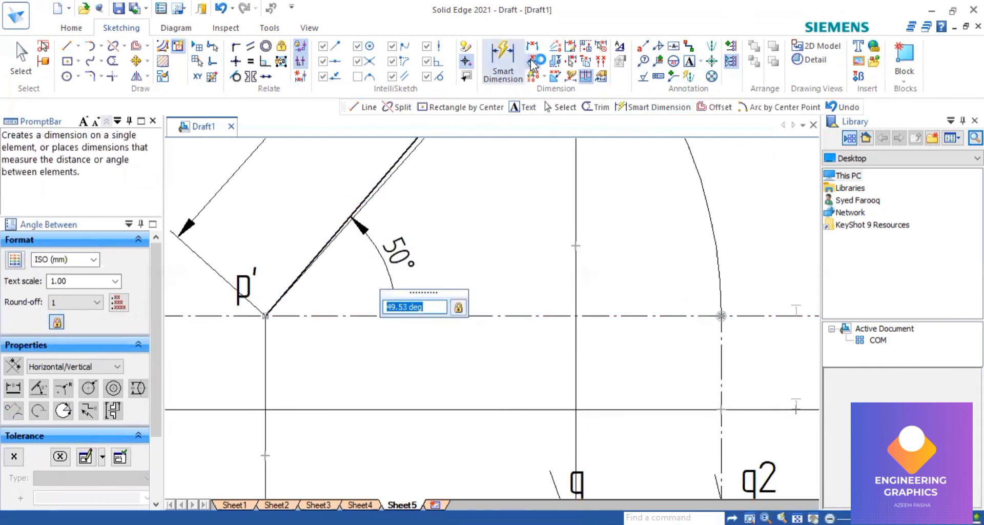
pyautogui.rightClick(387, 180)
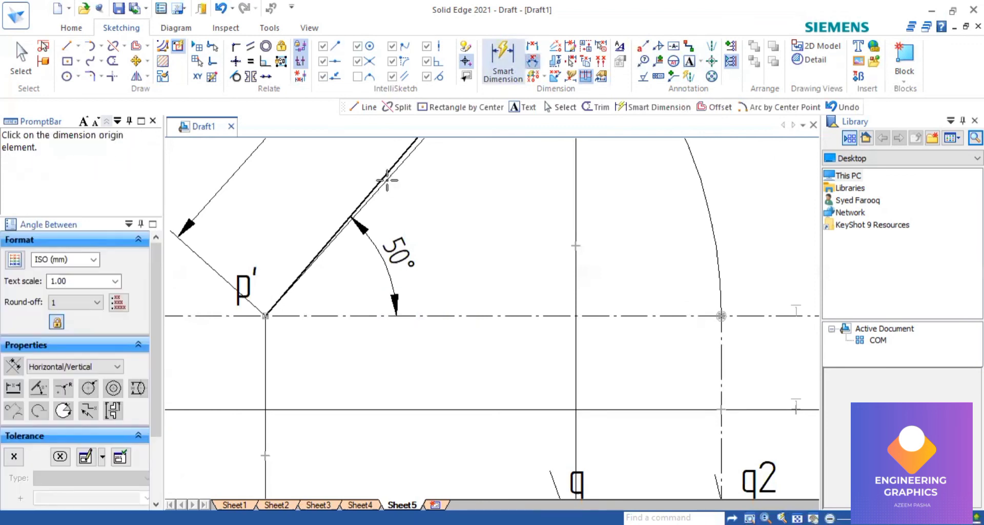
# Dimension the angle between the thin line p'q1' and the horizontal chain line through p', placing it outside the first angle.
pyautogui.scroll(1, 402, 187)
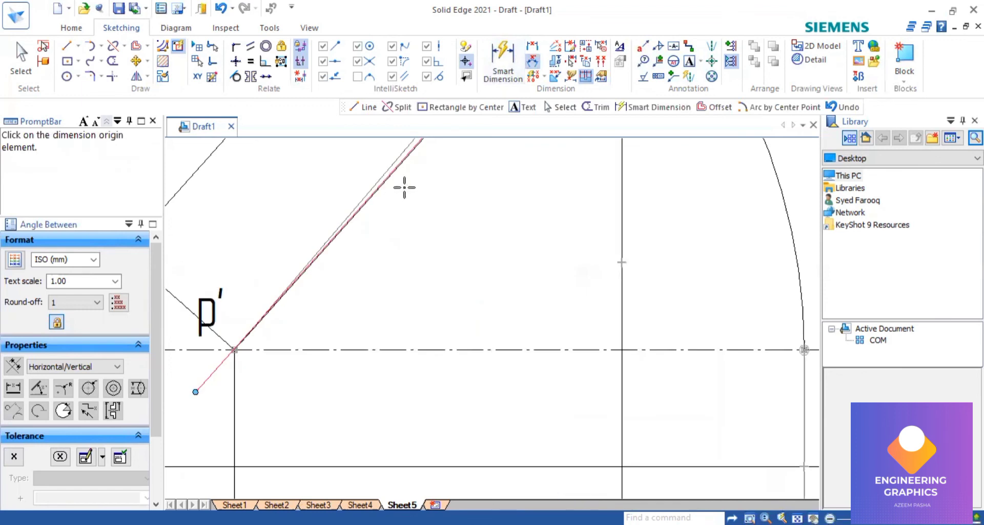
pyautogui.scroll(1, 405, 187)
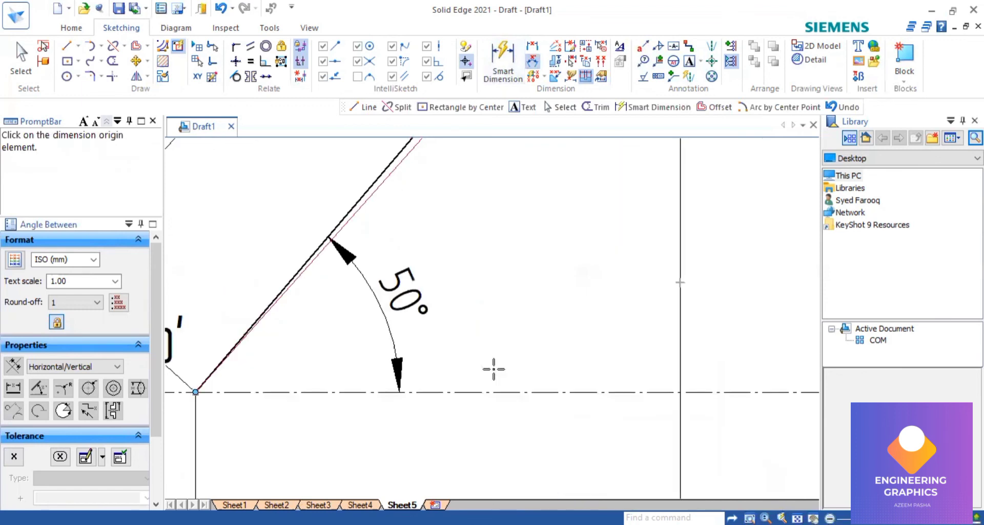
pyautogui.click(500, 391)
pyautogui.click(512, 353)
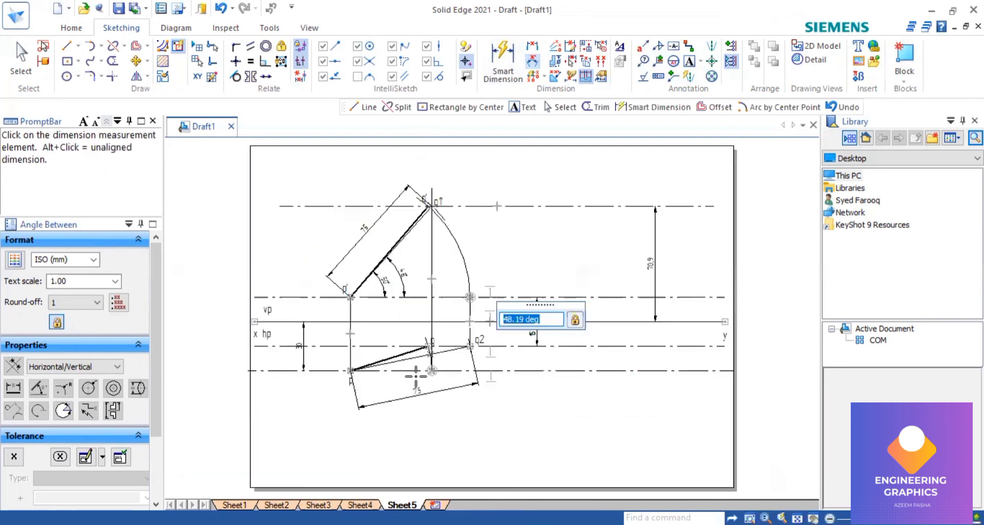
# Consult the Problem 8 figure in the PDF and dimension the angle between the thin line pq2 and the horizontal chain line through p.
pyautogui.scroll(3, 415, 376)
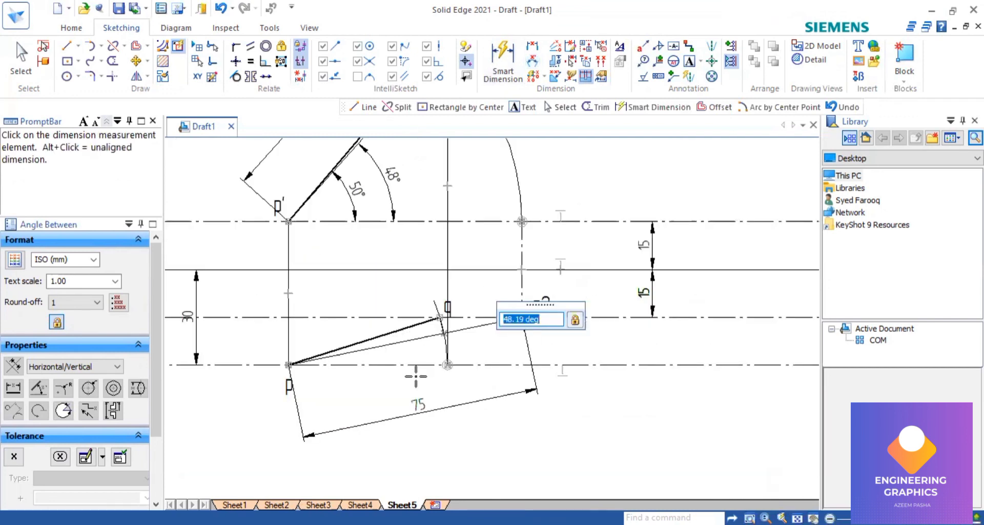
pyautogui.scroll(1, 416, 376)
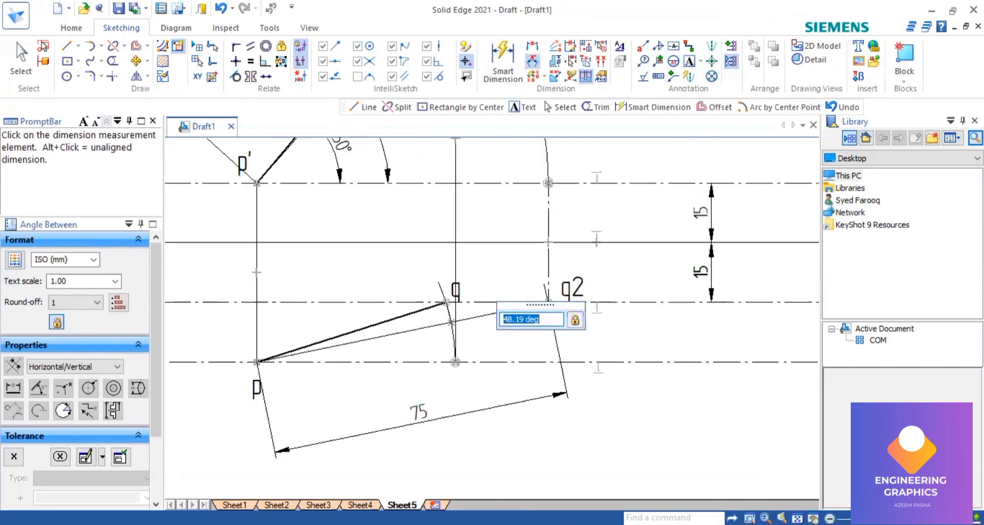
pyautogui.hotkey('alt', 'Tab')
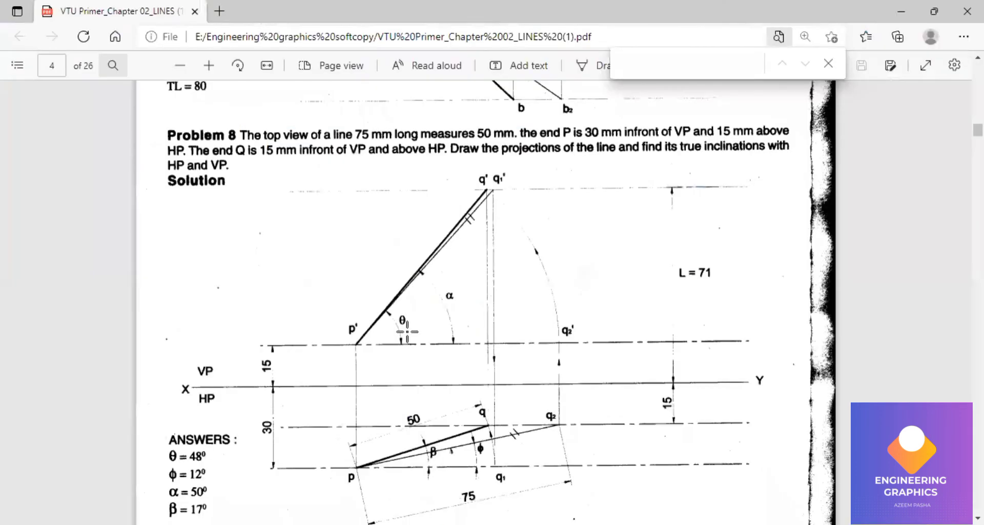
pyautogui.hotkey('alt', 'Tab')
pyautogui.click(408, 362)
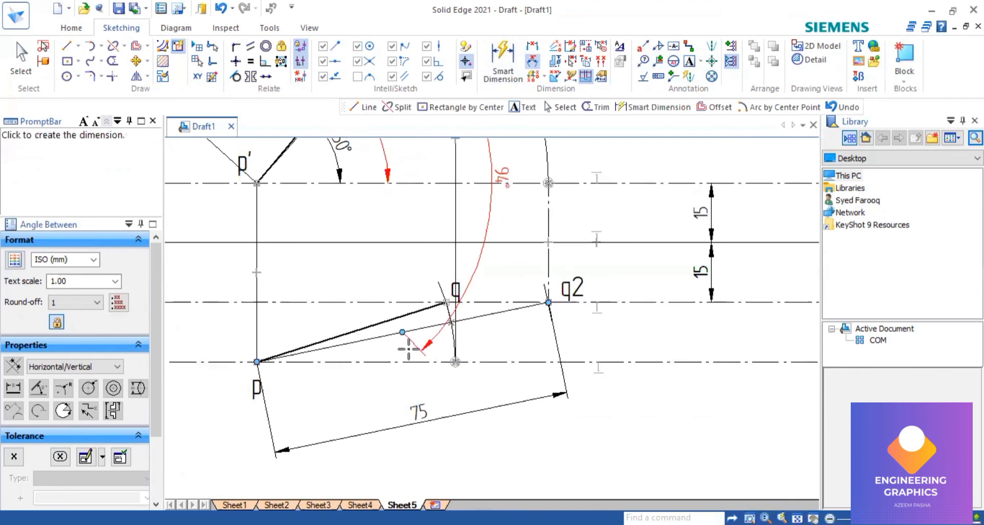
pyautogui.click(533, 61)
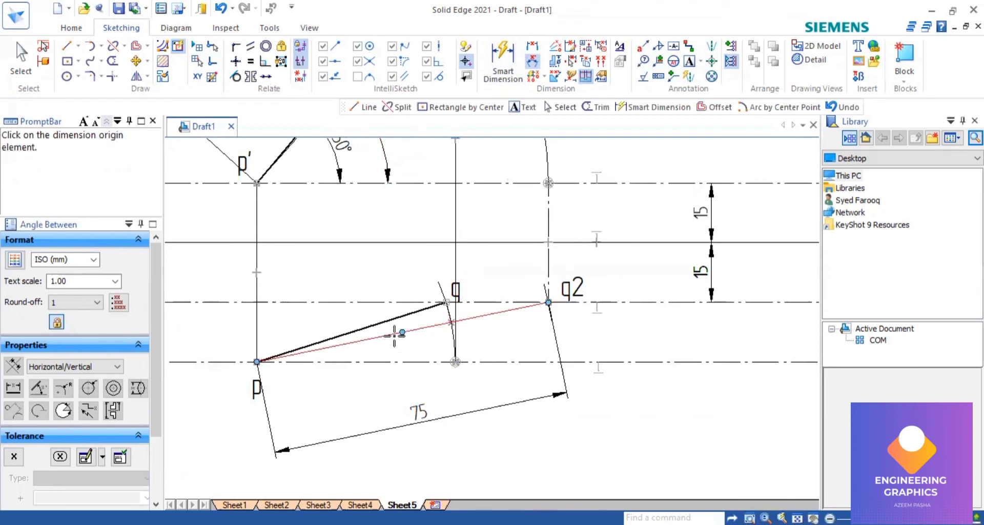
pyautogui.click(401, 332)
pyautogui.click(412, 362)
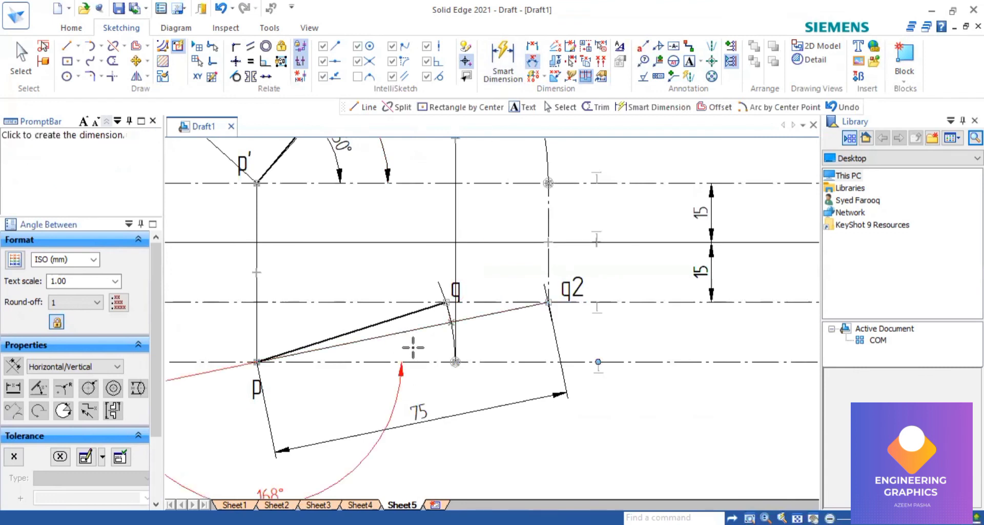
pyautogui.click(413, 347)
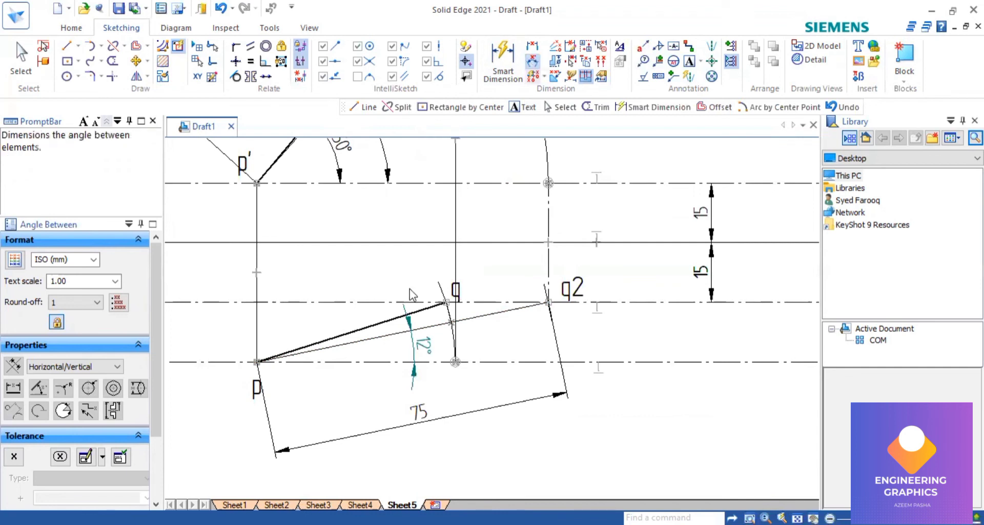
# Dimension the angle between the thick line pq and the horizontal chain line through p, placing it outside the thin line's angle dimension.
pyautogui.click(374, 325)
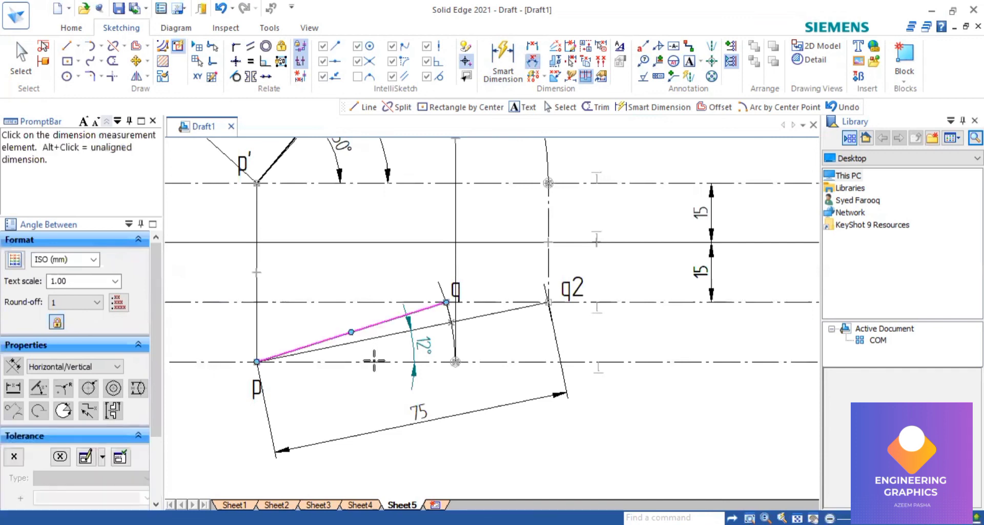
pyautogui.click(454, 341)
pyautogui.click(484, 342)
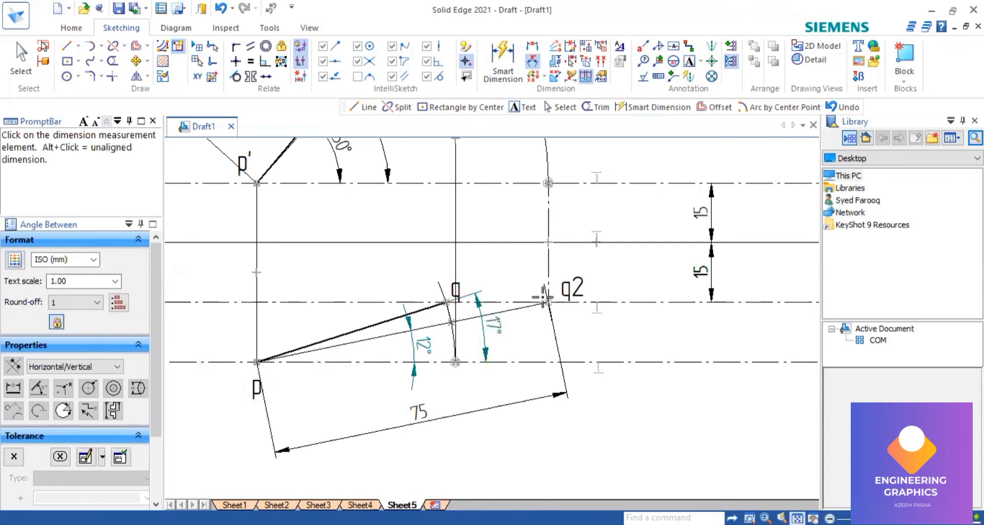
pyautogui.scroll(-4, 542, 297)
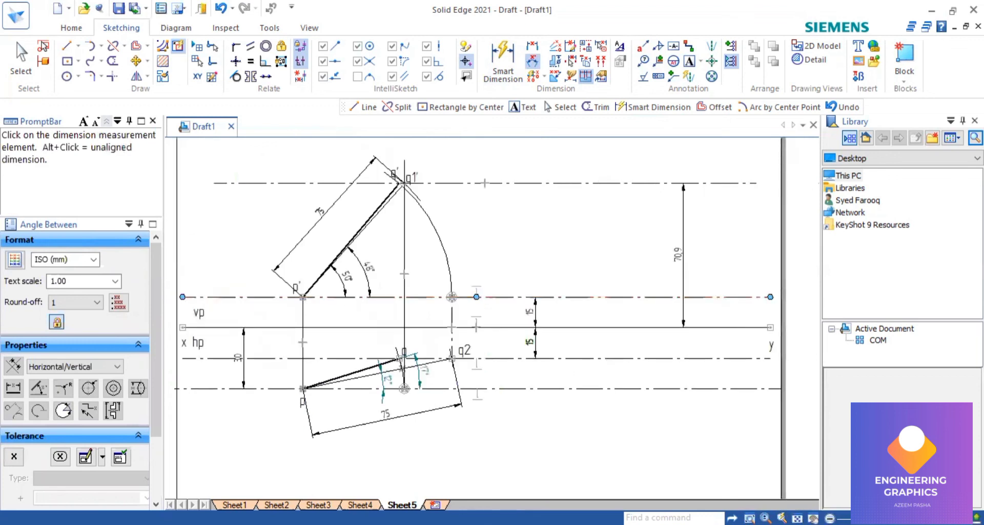